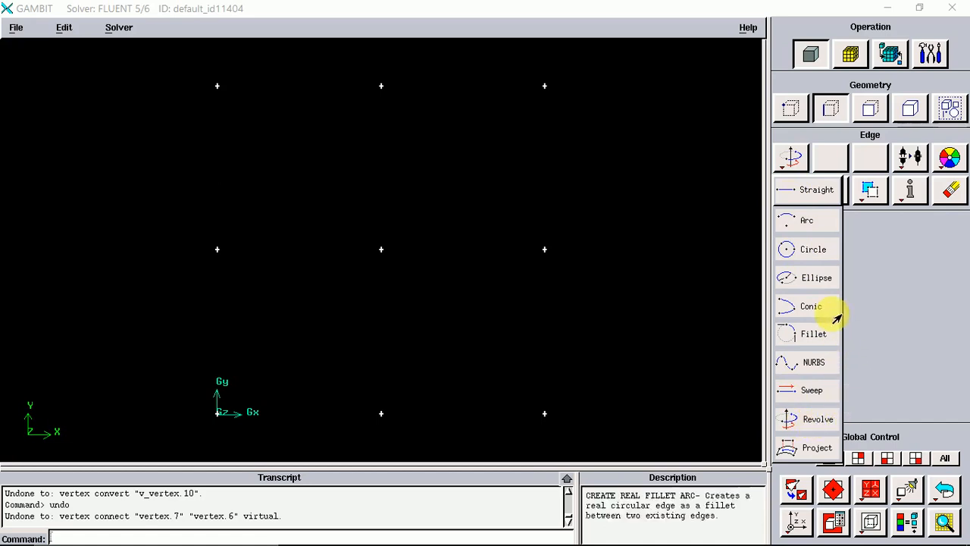
Create a real straight edge from the origin vertex up to the vertex directly above it.
{"action": "left_click", "coordinate": [793, 156]}
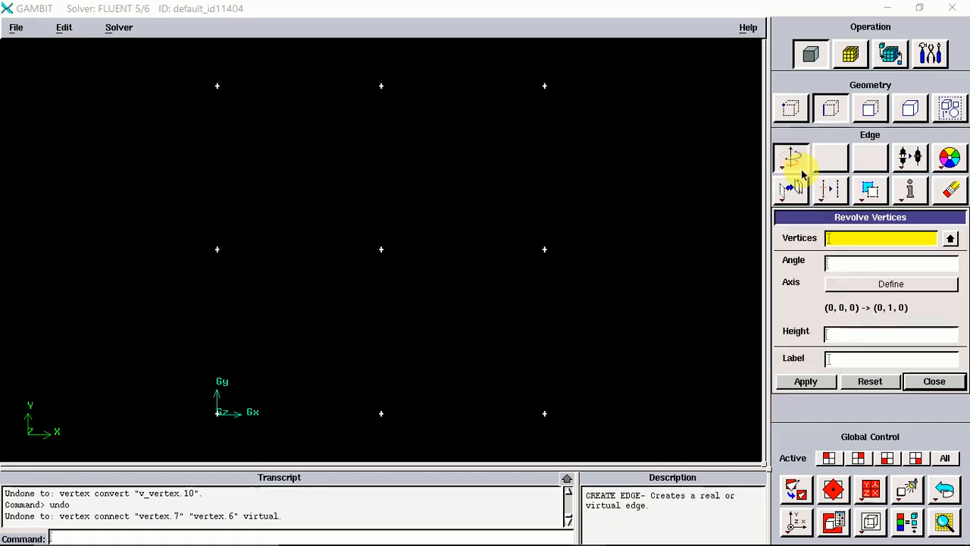
{"action": "right_click", "coordinate": [795, 170]}
{"action": "left_click", "coordinate": [807, 194]}
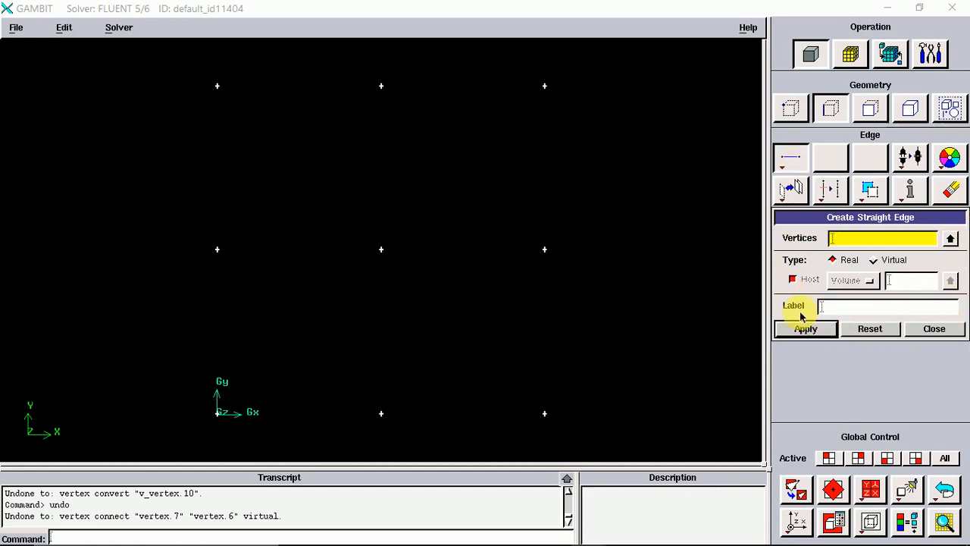
{"action": "left_click", "coordinate": [852, 248]}
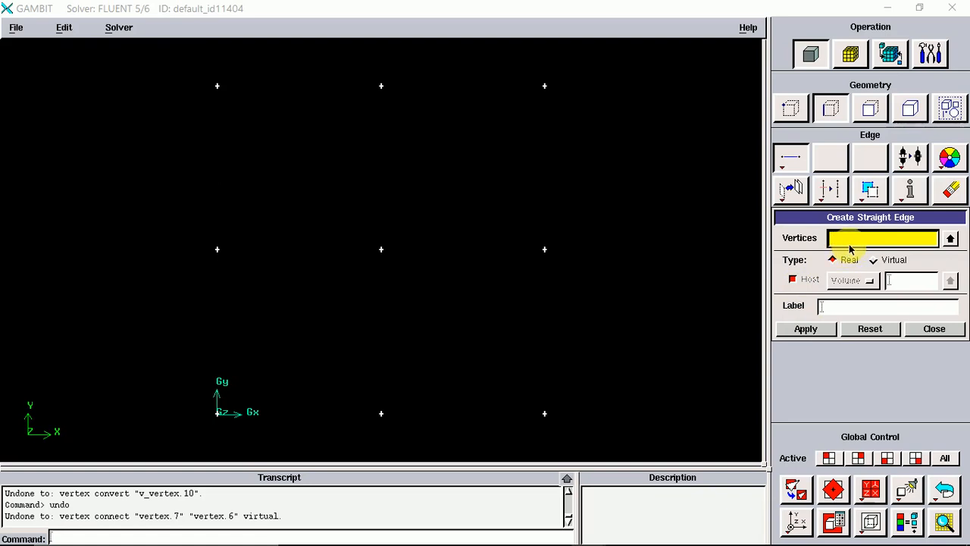
{"action": "left_click", "coordinate": [219, 407], "text": "shift"}
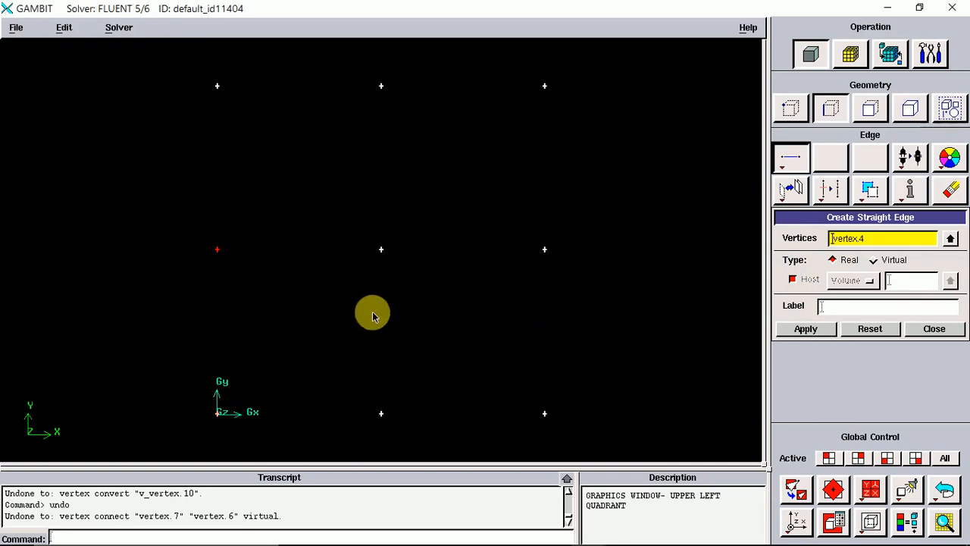
{"action": "left_click", "coordinate": [814, 331]}
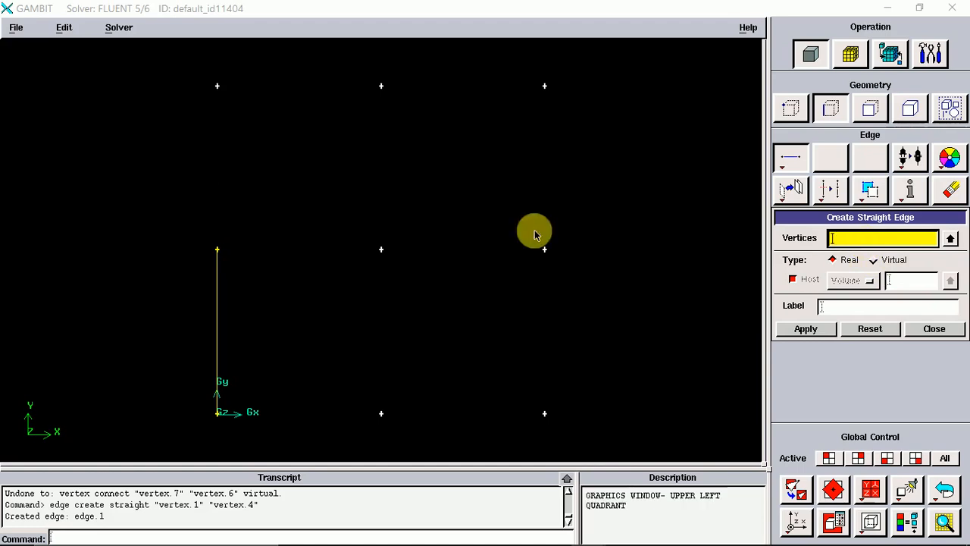
Create a virtual straight edge from that upper vertex across to the centre vertex of the grid.
{"action": "left_click", "coordinate": [218, 250], "text": "shift"}
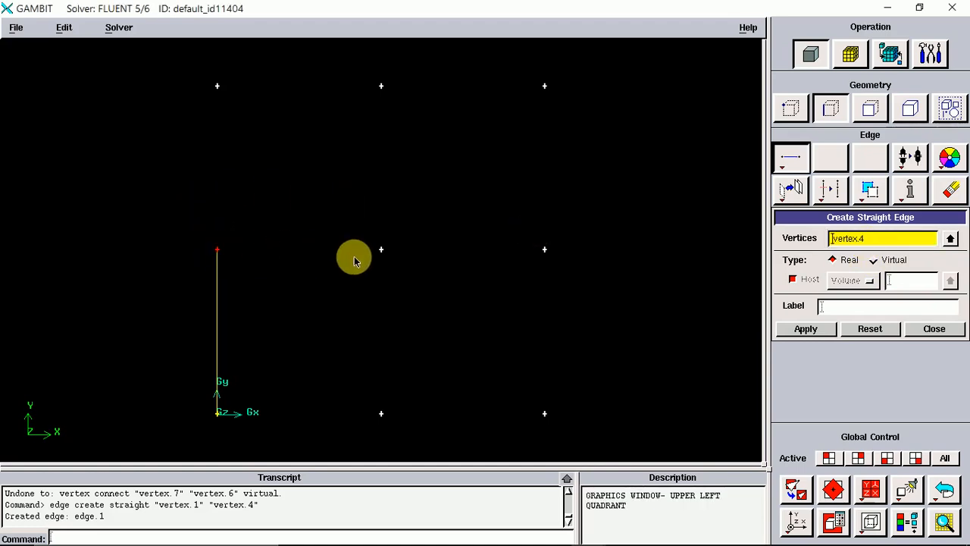
{"action": "left_click", "coordinate": [874, 261]}
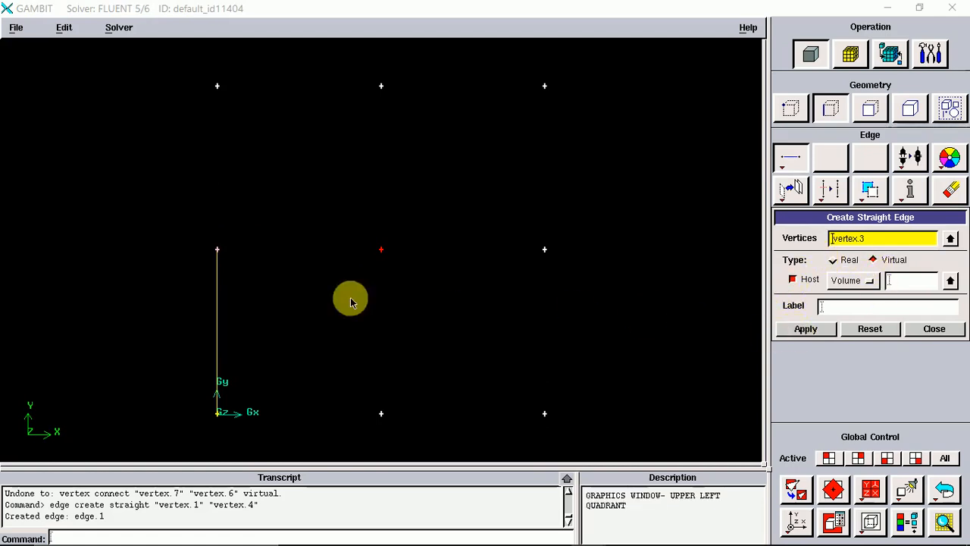
{"action": "left_click", "coordinate": [807, 330]}
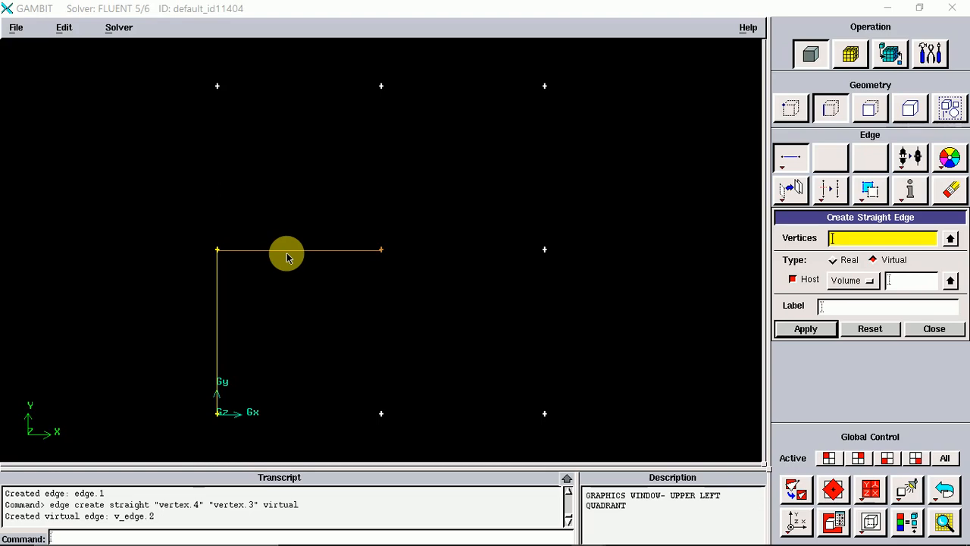
{"action": "left_click", "coordinate": [938, 329]}
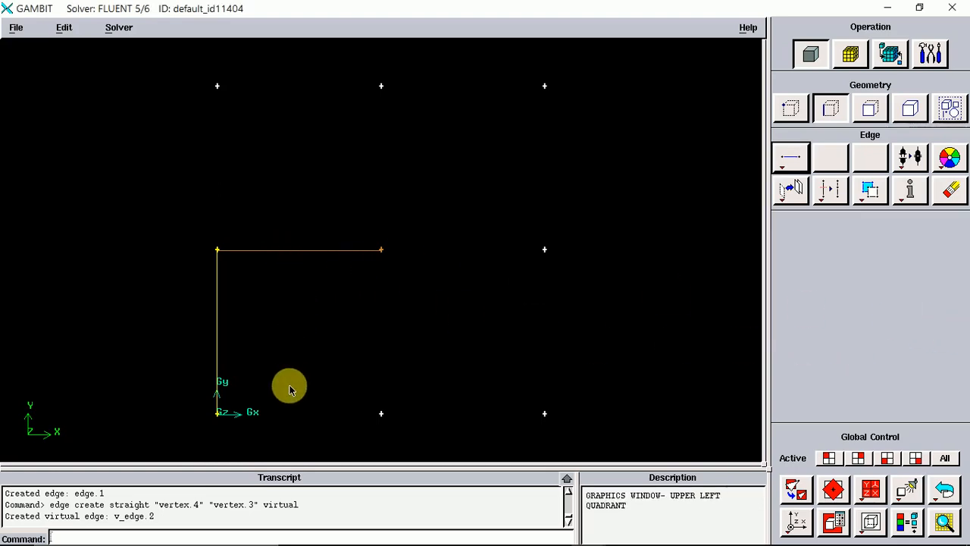
Create virtual straight edges chaining the origin, the two bottom vertices, and the right-middle vertex.
{"action": "key", "text": "Caps_Lock"}
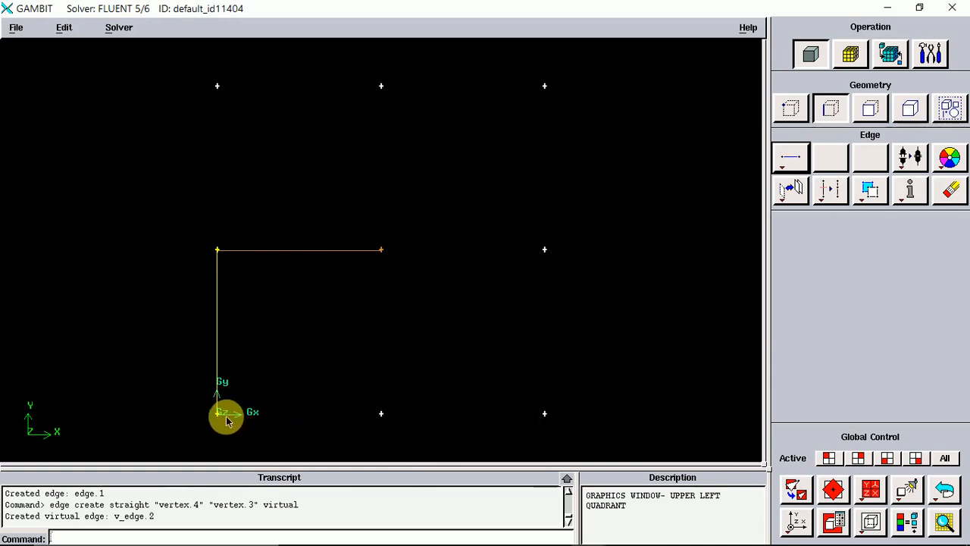
{"action": "left_click", "coordinate": [792, 161]}
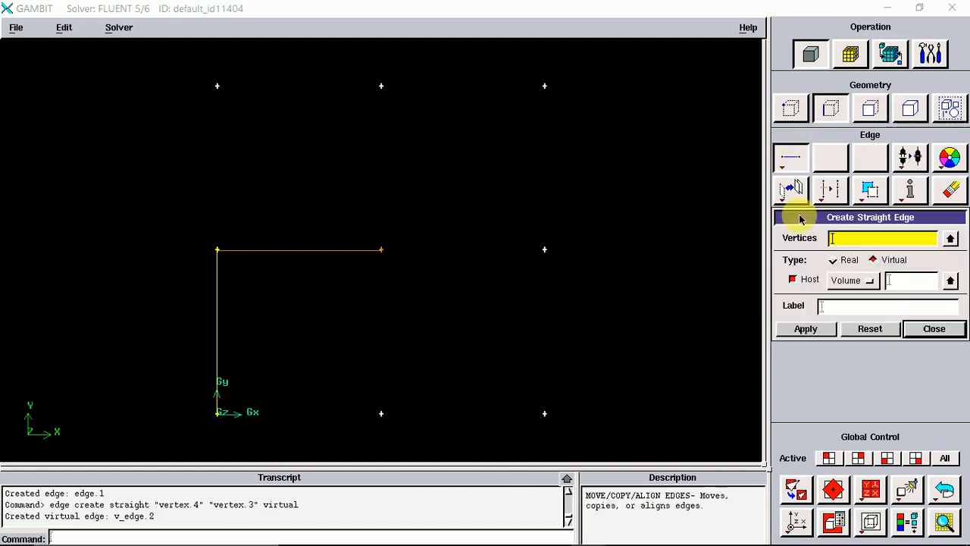
{"action": "left_click", "coordinate": [218, 416], "text": "shift"}
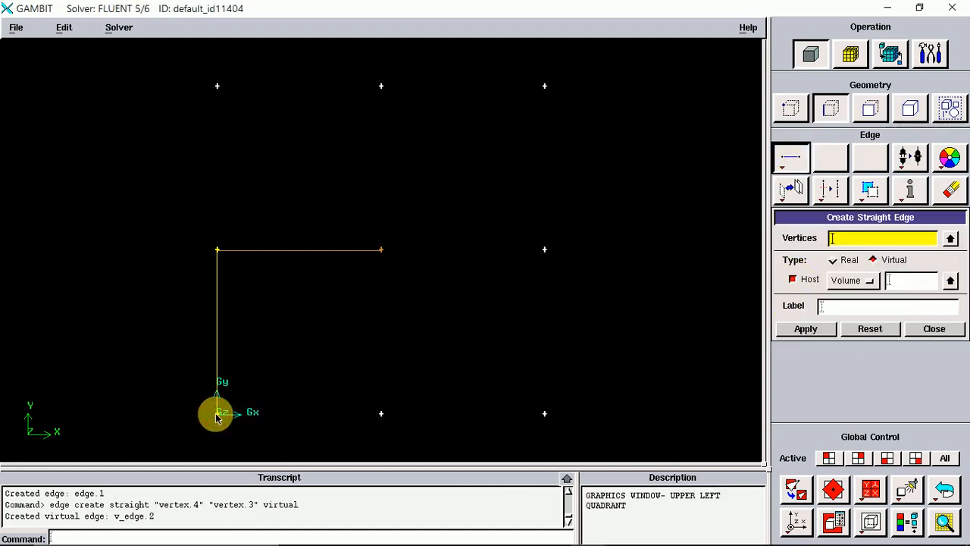
{"action": "left_click", "coordinate": [383, 415], "text": "shift"}
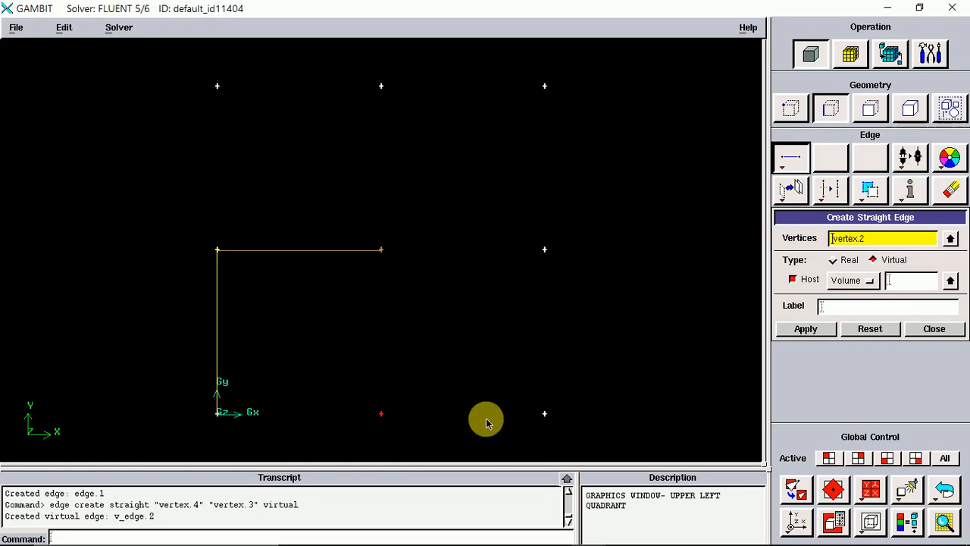
{"action": "left_click", "coordinate": [544, 413], "text": "shift"}
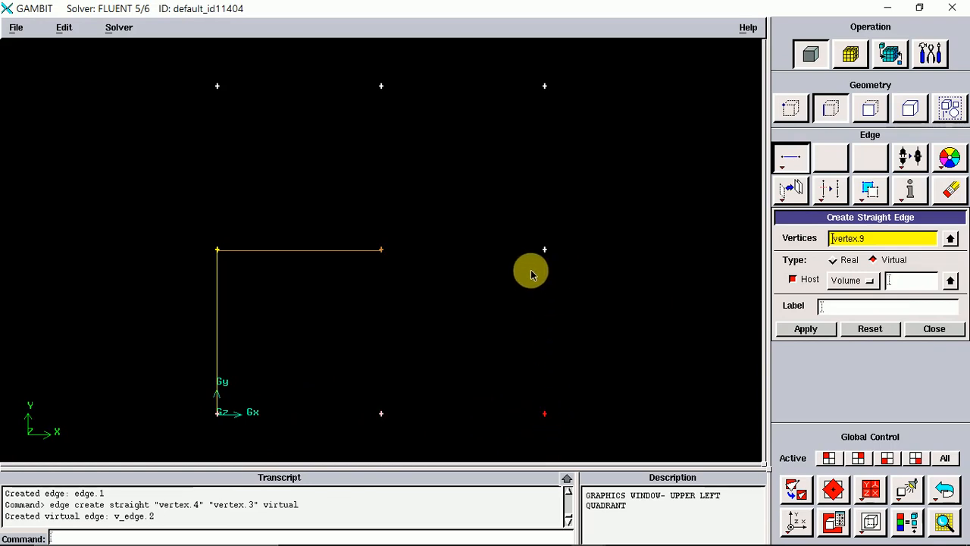
{"action": "left_click", "coordinate": [545, 251], "text": "shift"}
{"action": "middle_click", "coordinate": [545, 260], "text": "shift"}
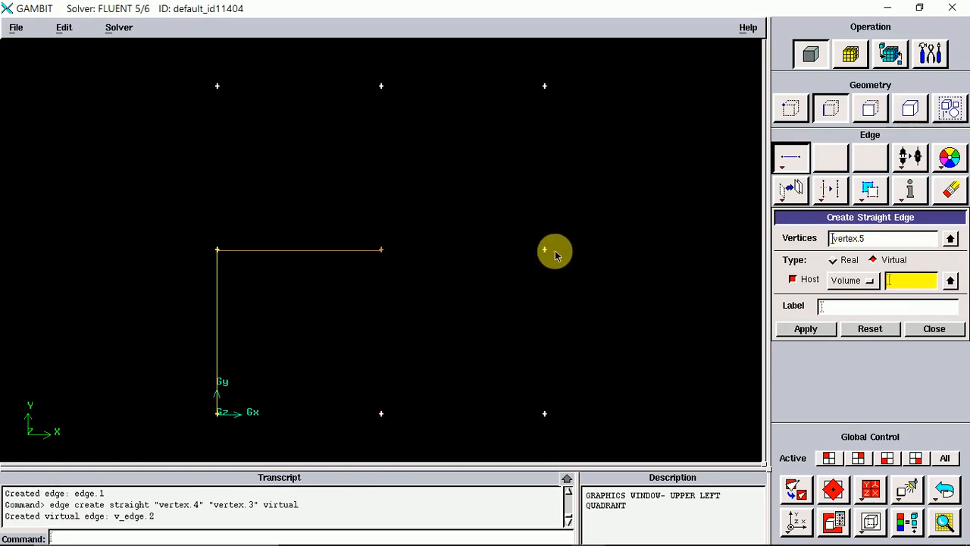
{"action": "middle_click", "coordinate": [531, 291], "text": "shift"}
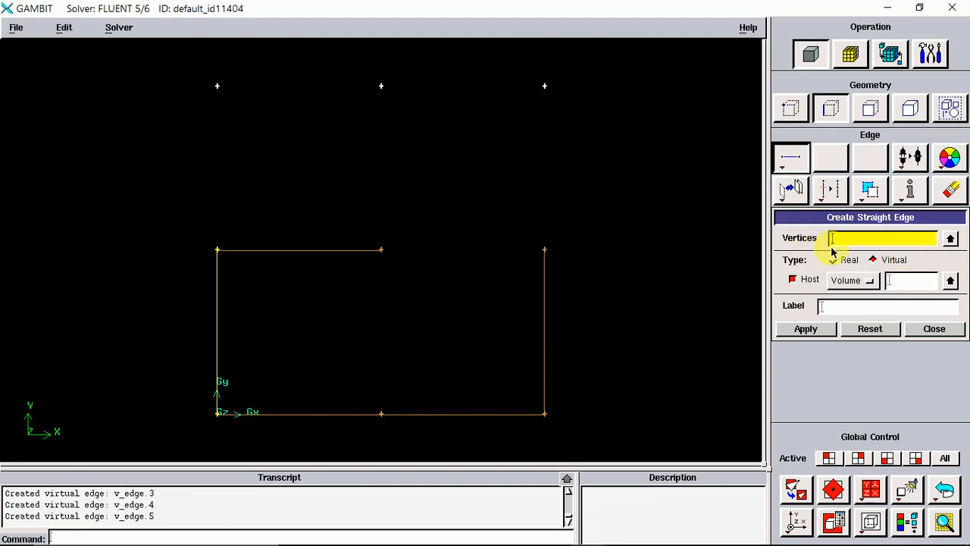
Create a real diagonal straight edge from the right-middle vertex to the bottom-middle vertex.
{"action": "left_click", "coordinate": [834, 260]}
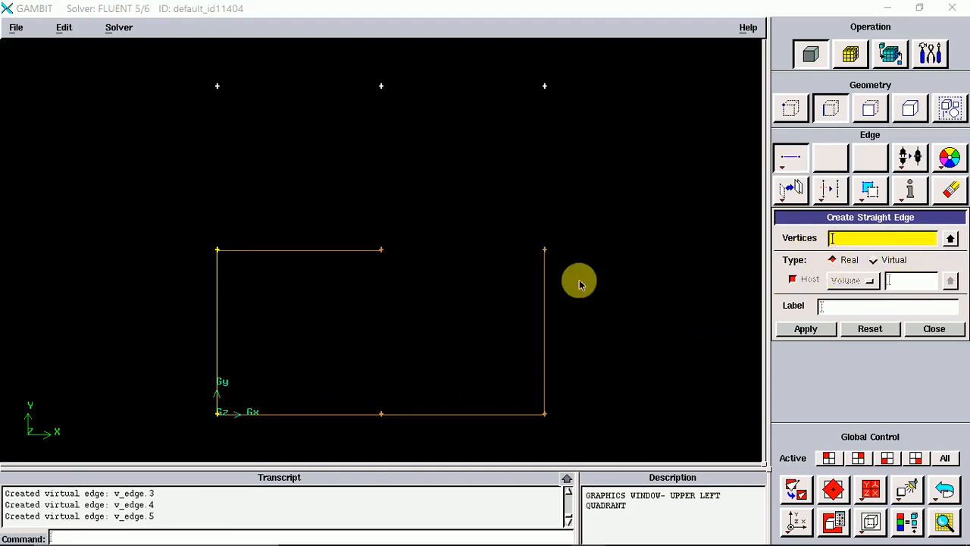
{"action": "left_click", "coordinate": [544, 249], "text": "shift"}
{"action": "left_click", "coordinate": [381, 414], "text": "shift"}
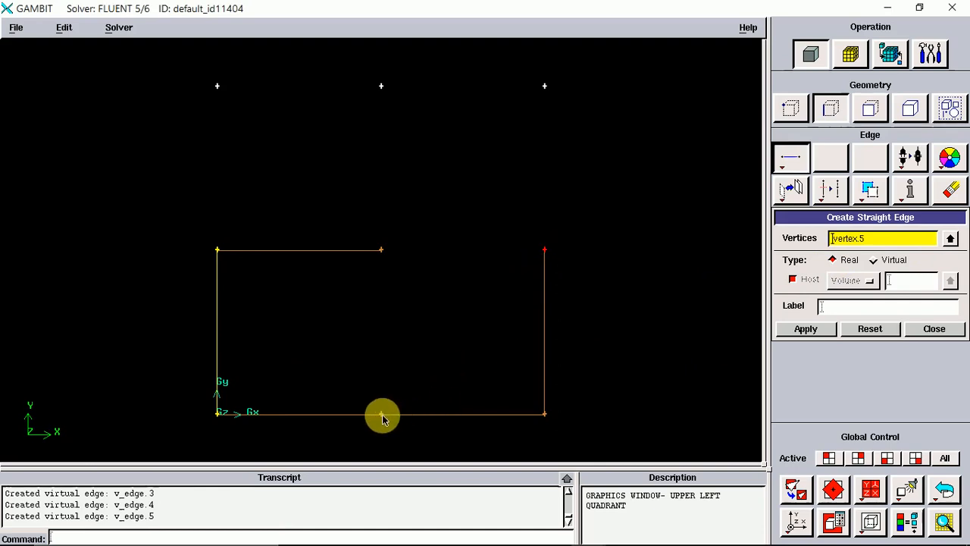
{"action": "middle_click", "coordinate": [440, 345], "text": "shift"}
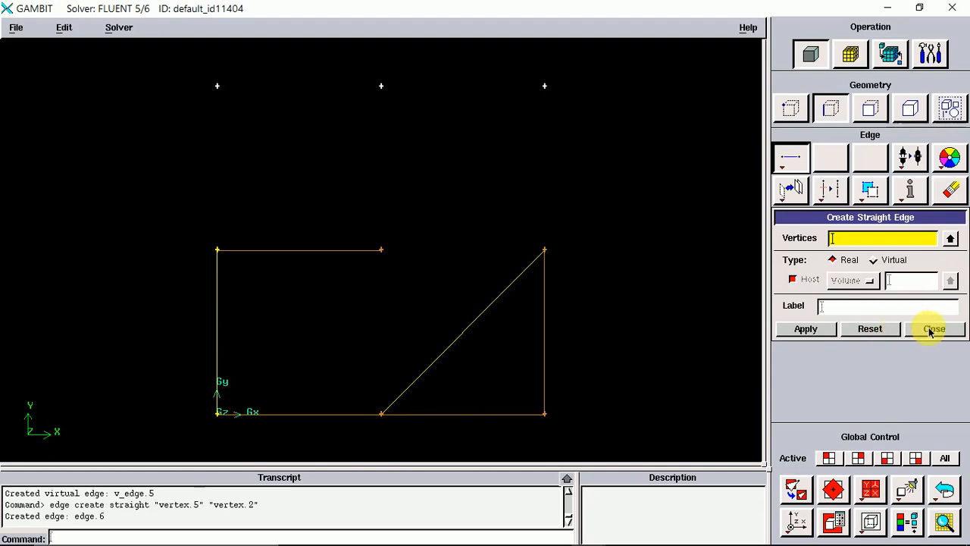
Undo all four edge creations to return to the bare vertex grid.
{"action": "right_click", "coordinate": [794, 169]}
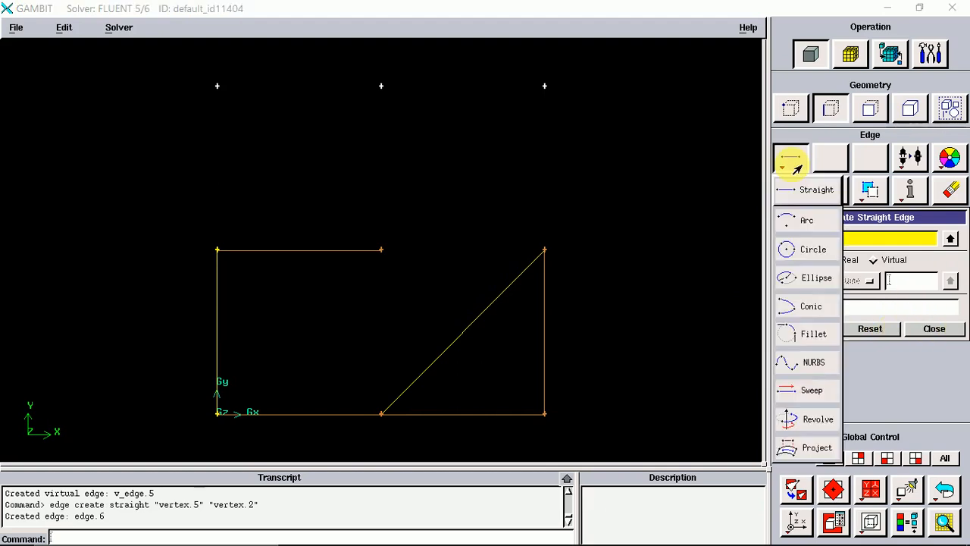
{"action": "left_click", "coordinate": [935, 329]}
{"action": "left_click", "coordinate": [942, 498]}
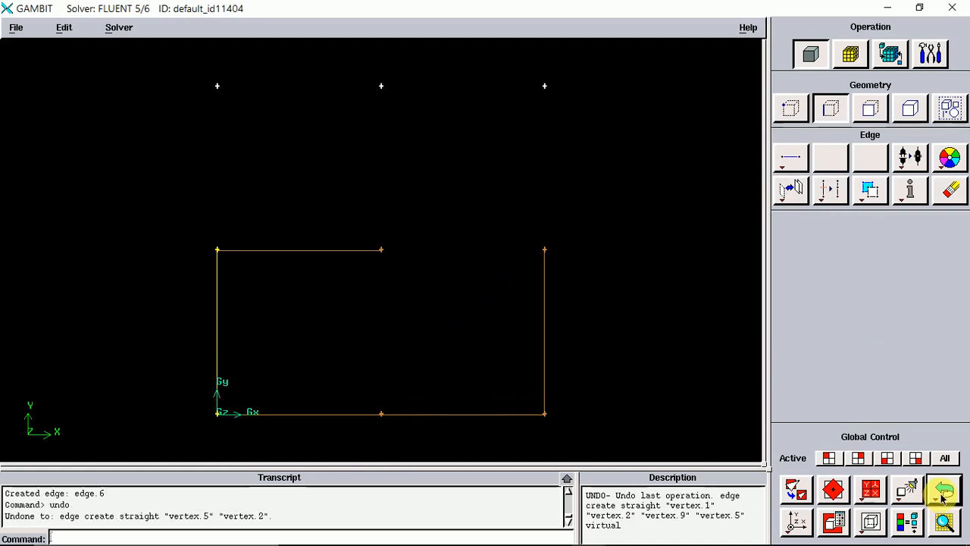
{"action": "left_click", "coordinate": [943, 497]}
{"action": "left_click", "coordinate": [943, 495]}
{"action": "left_click", "coordinate": [943, 495]}
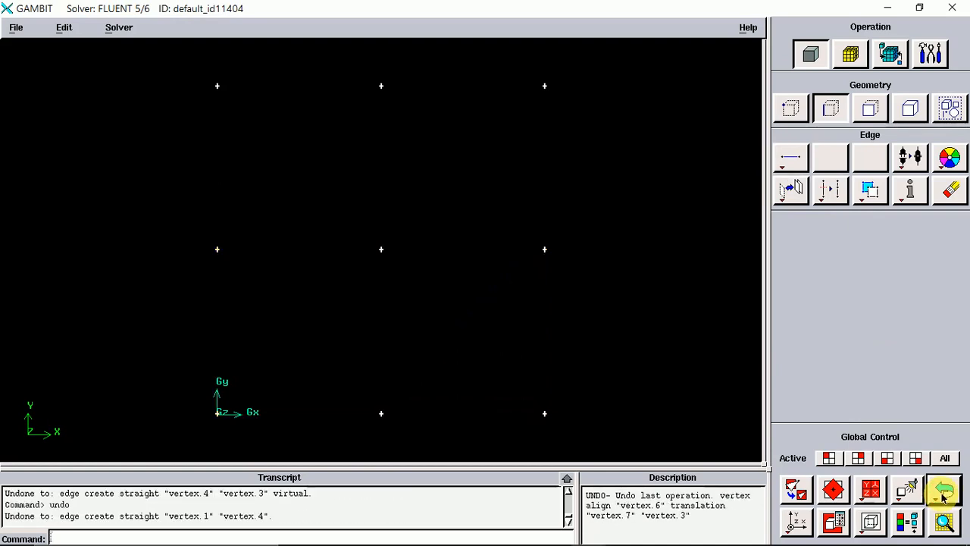
Create a circular arc centred on the origin vertex between the bottom-middle vertex and the vertex above the origin.
{"action": "right_click", "coordinate": [790, 154]}
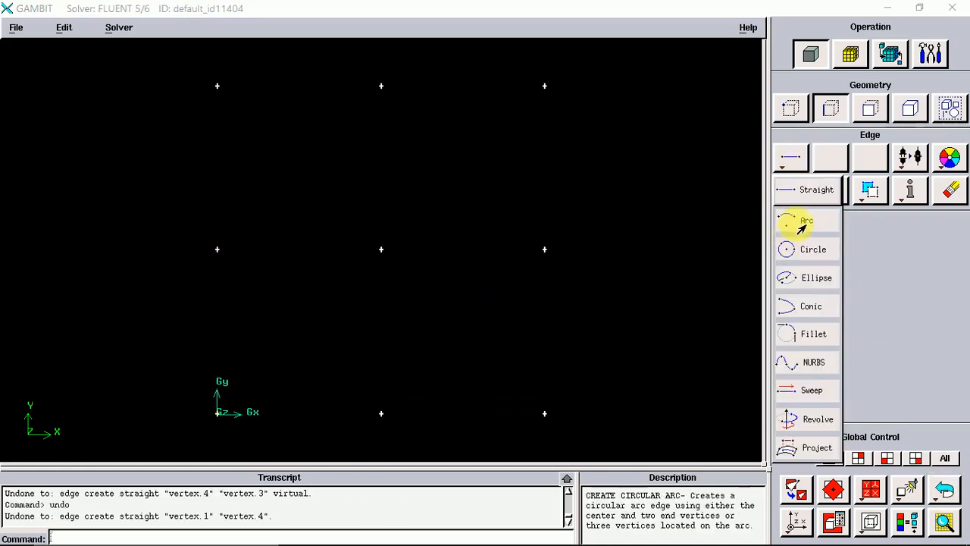
{"action": "left_click", "coordinate": [798, 221]}
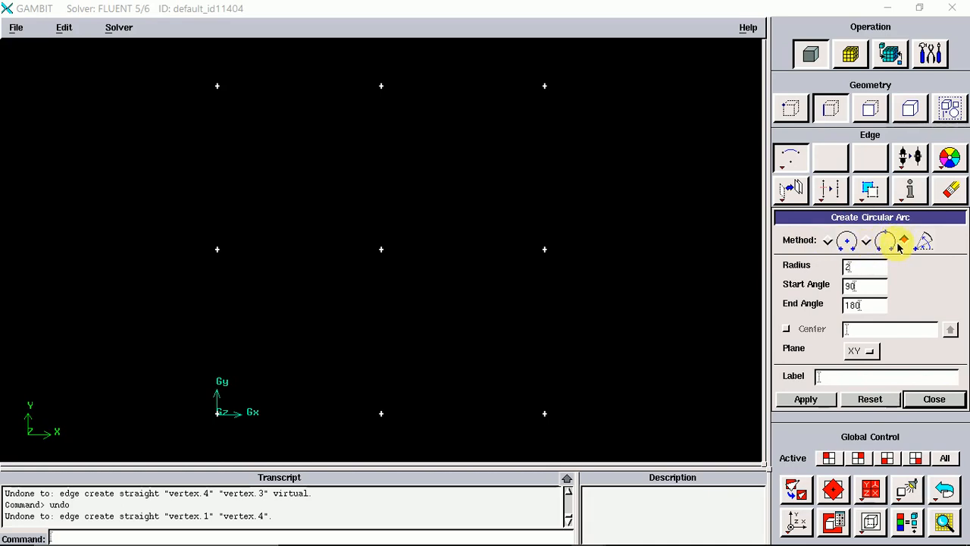
{"action": "left_click", "coordinate": [829, 242]}
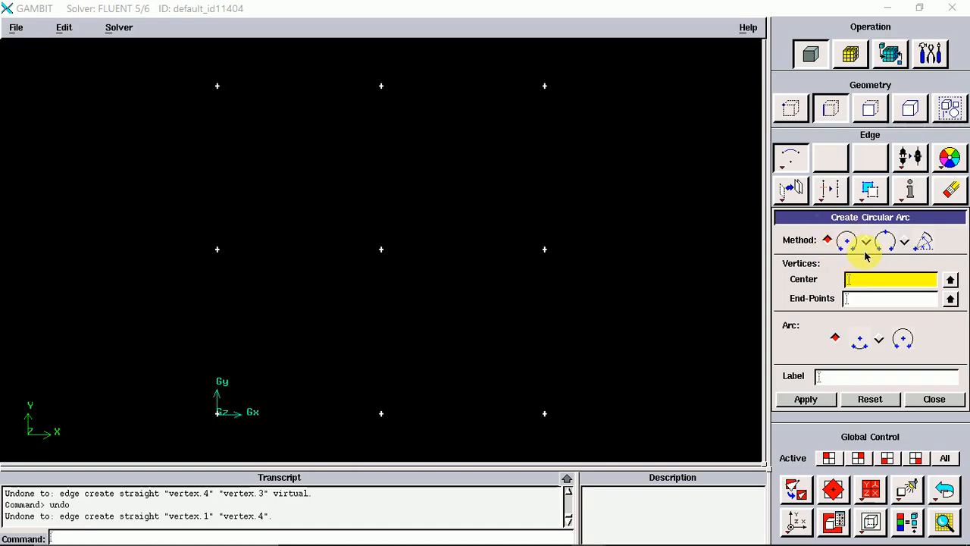
{"action": "left_click", "coordinate": [218, 413], "text": "shift"}
{"action": "left_click", "coordinate": [887, 299]}
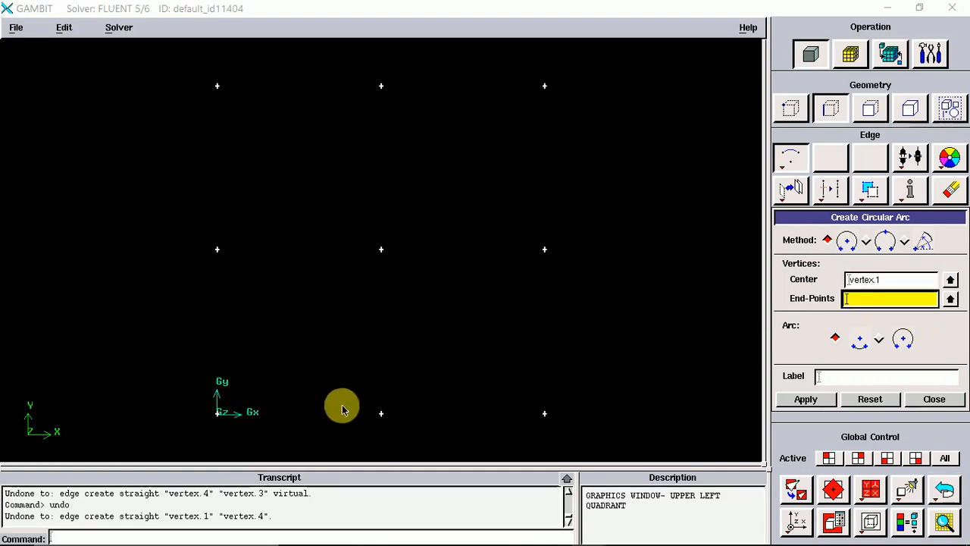
{"action": "left_click", "coordinate": [381, 413], "text": "shift"}
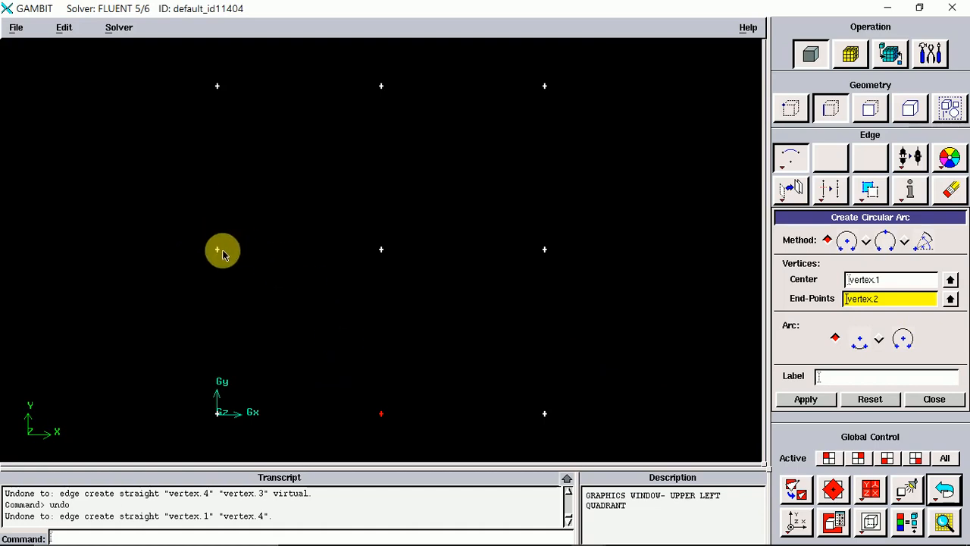
{"action": "left_click", "coordinate": [217, 250], "text": "shift"}
{"action": "middle_click", "coordinate": [298, 286], "text": "shift"}
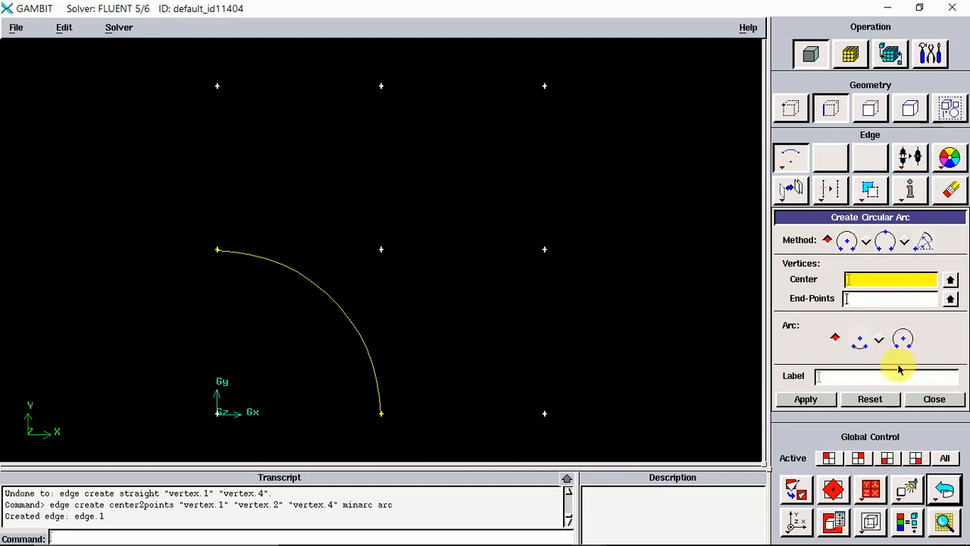
Create the major arc with the same centre and end vertices to complete the circle.
{"action": "left_click", "coordinate": [878, 339]}
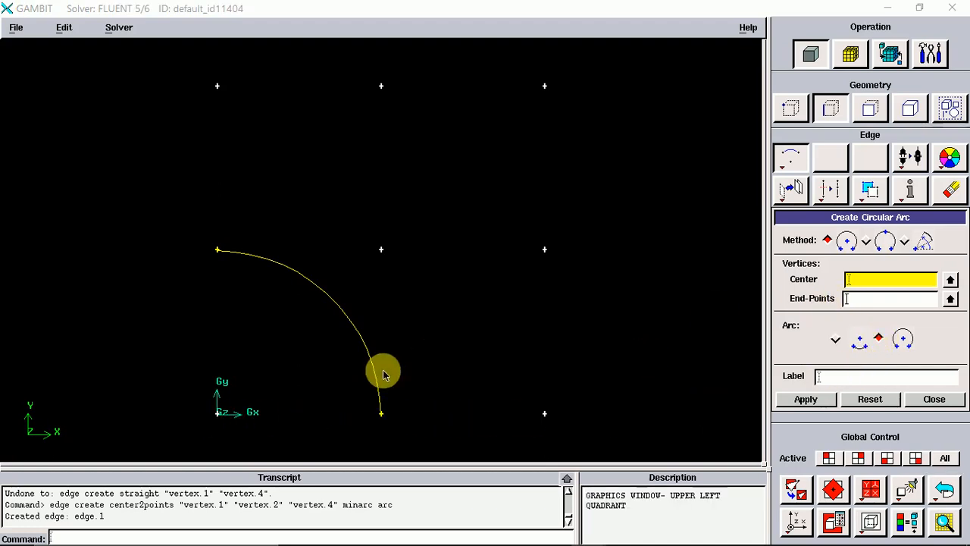
{"action": "left_click", "coordinate": [217, 413], "text": "shift"}
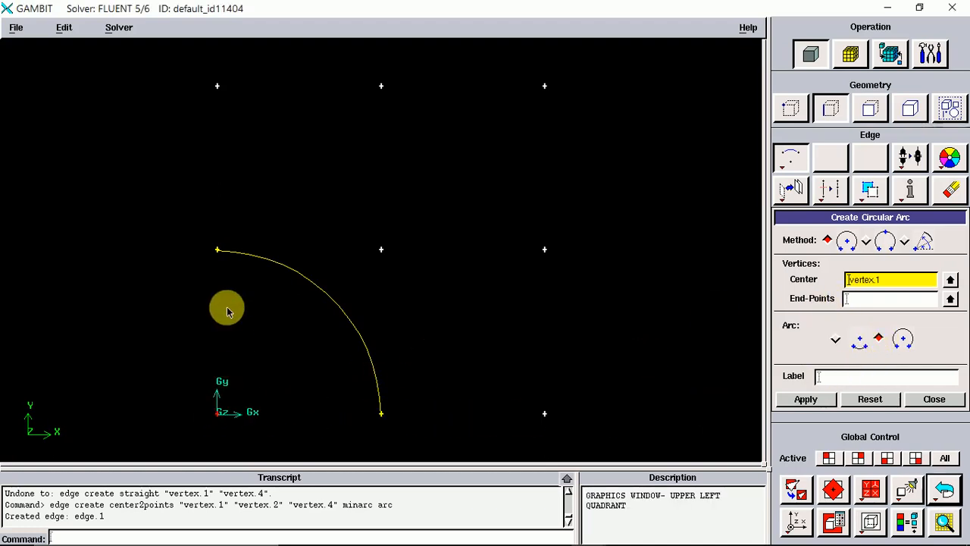
{"action": "right_click", "coordinate": [387, 413], "text": "shift"}
{"action": "left_click", "coordinate": [383, 415], "text": "shift"}
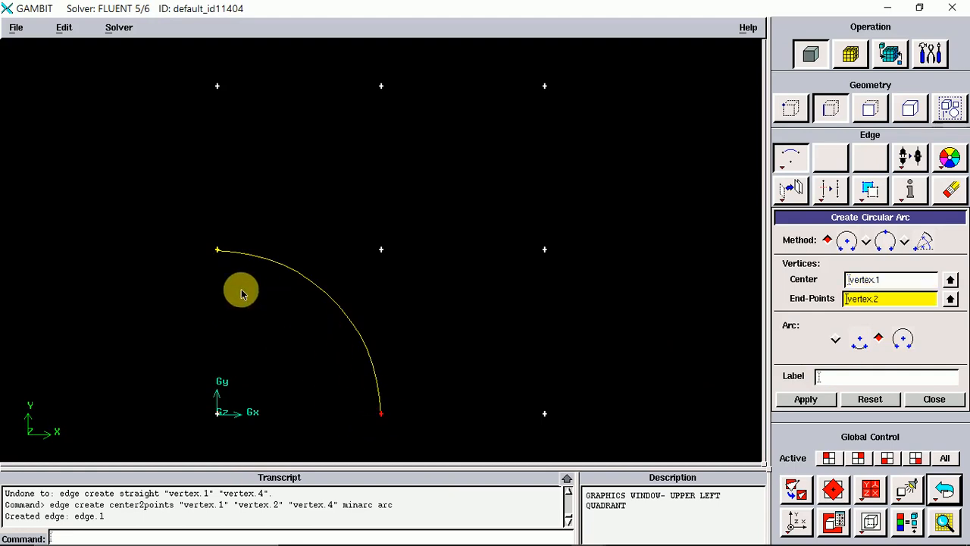
{"action": "left_click", "coordinate": [217, 250], "text": "shift"}
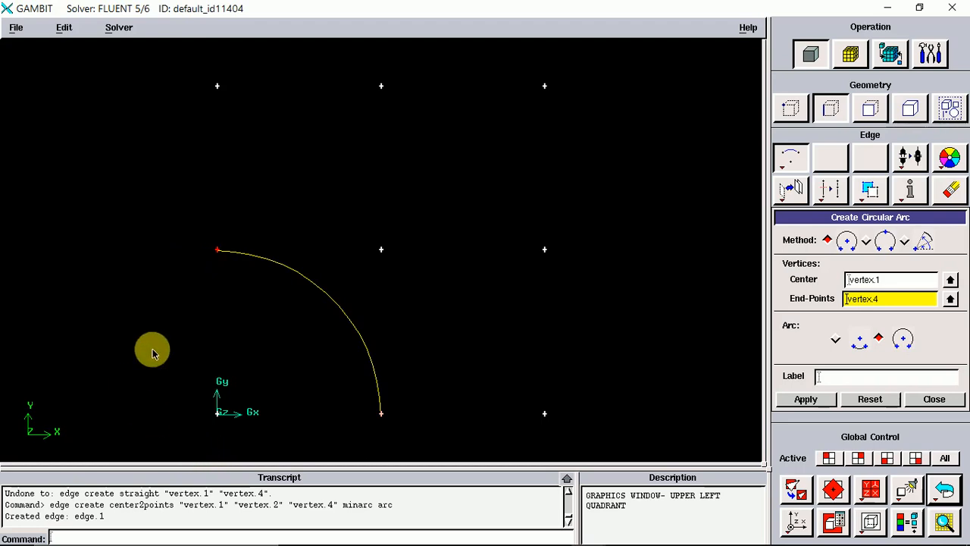
{"action": "left_click", "coordinate": [805, 399]}
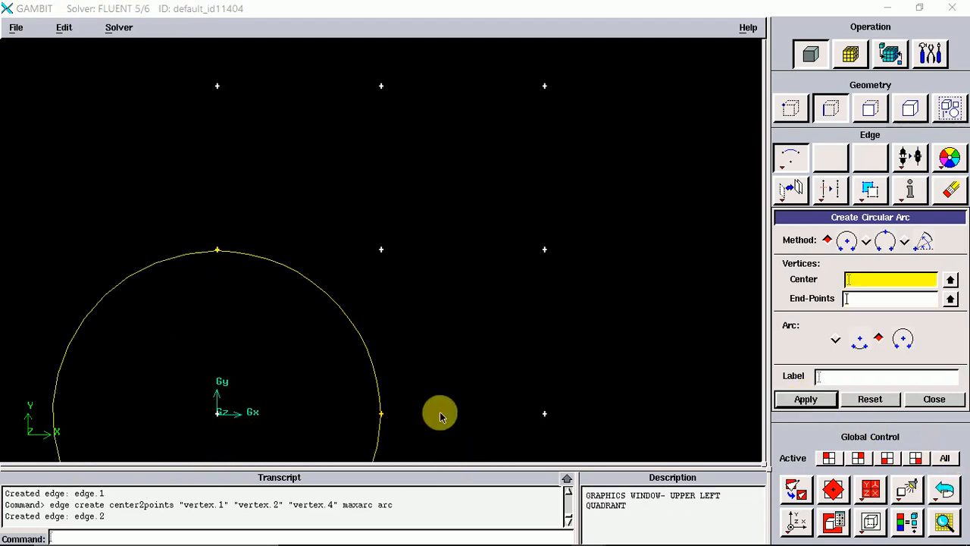
Create a three-point arc through the bottom-right, bottom-middle and centre vertices.
{"action": "left_click", "coordinate": [794, 491]}
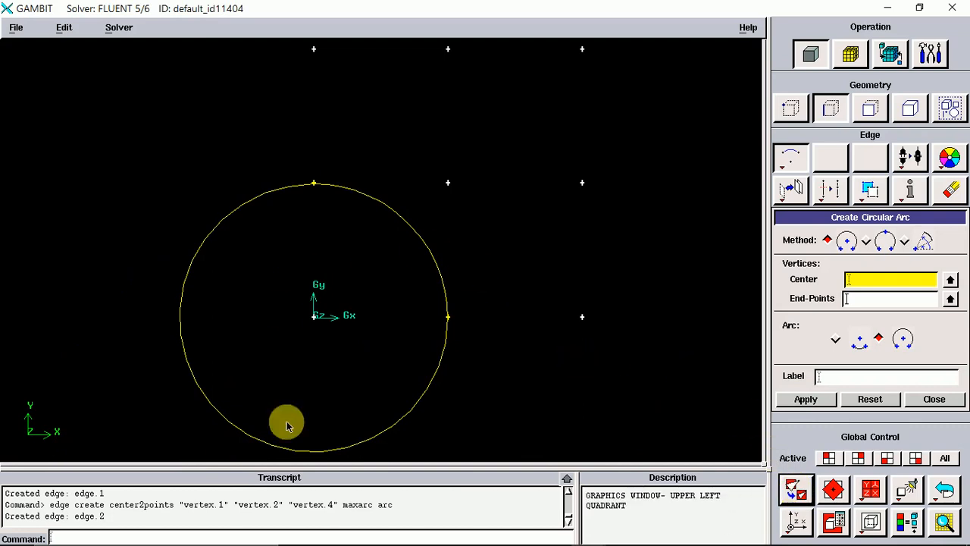
{"action": "left_click", "coordinate": [865, 239]}
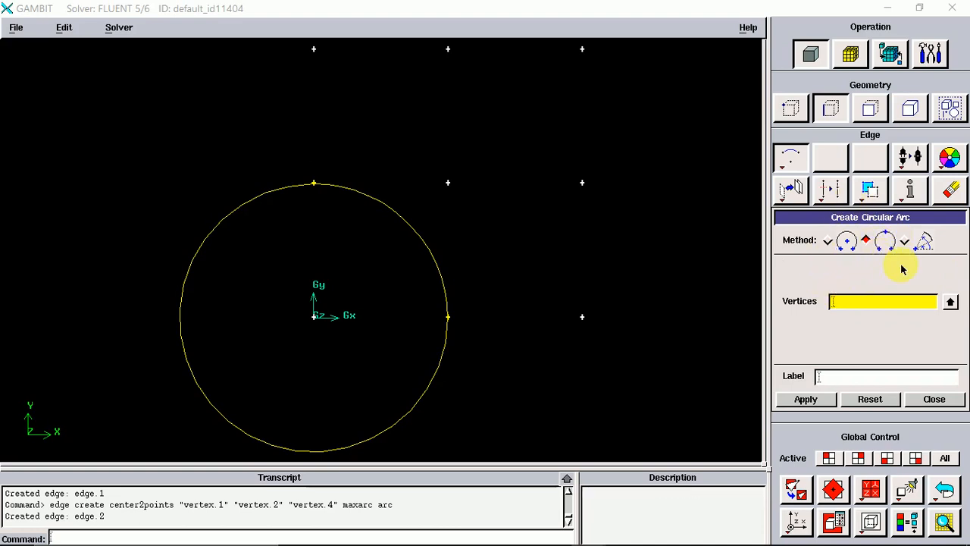
{"action": "left_click", "coordinate": [857, 306]}
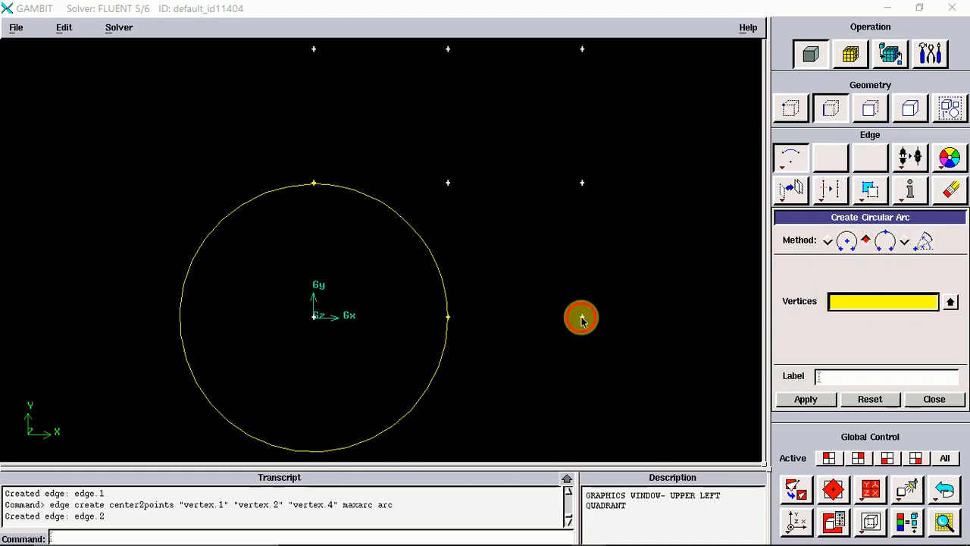
{"action": "left_click", "coordinate": [581, 318], "text": "shift"}
{"action": "left_click", "coordinate": [448, 319], "text": "shift"}
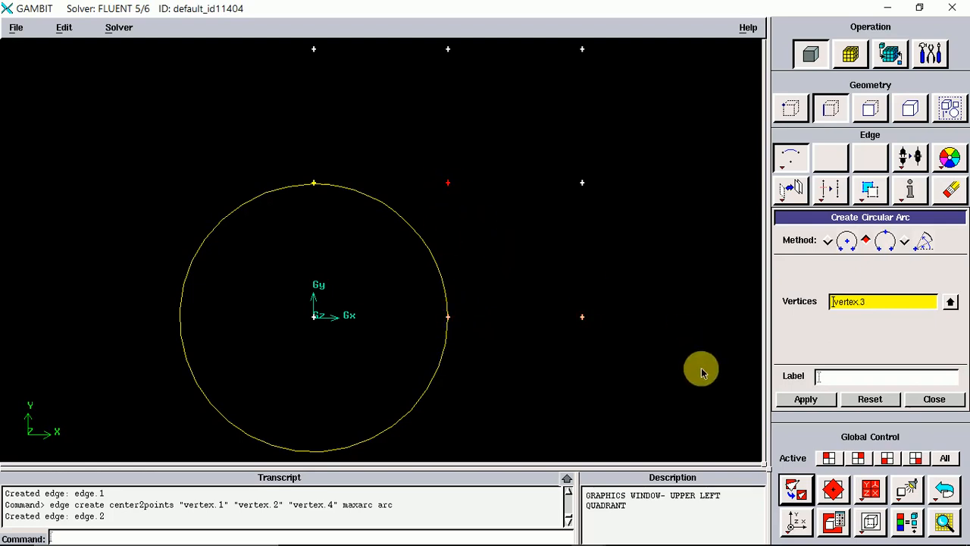
{"action": "left_click", "coordinate": [805, 399]}
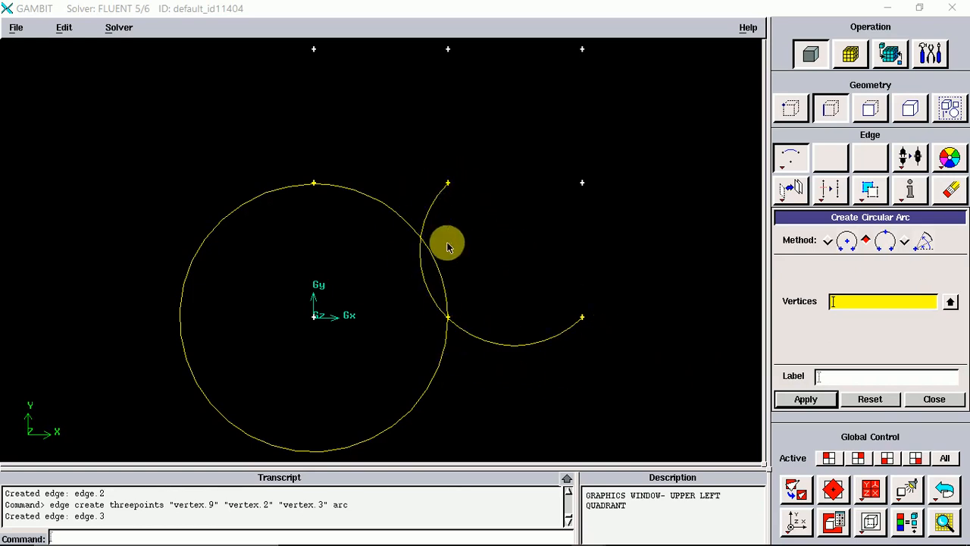
Undo the three-point arc and both circular arcs around the origin.
{"action": "left_click", "coordinate": [945, 491]}
{"action": "left_click", "coordinate": [946, 491]}
{"action": "left_click", "coordinate": [945, 490]}
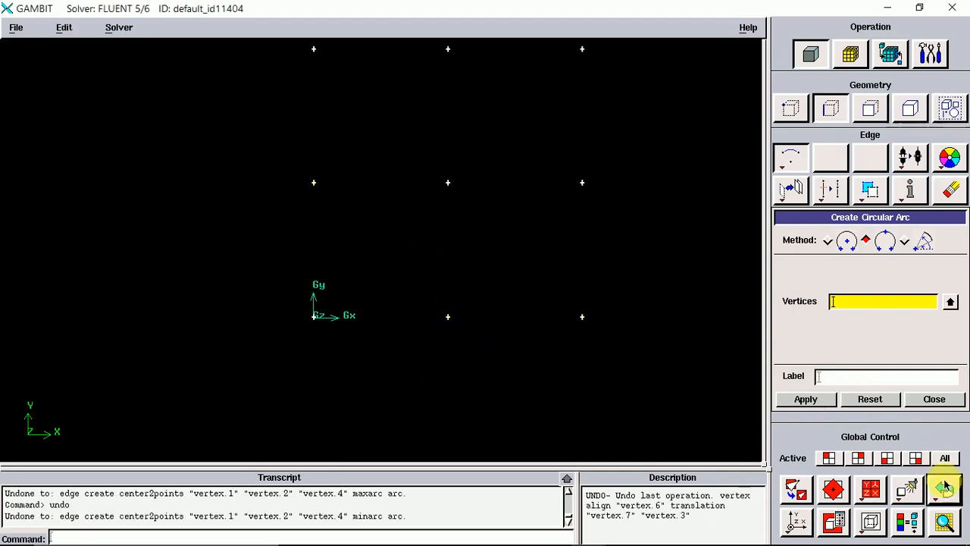
Try a radius 1 arc from 90 to 180 degrees in the XY plane, then undo it.
{"action": "left_click", "coordinate": [906, 242]}
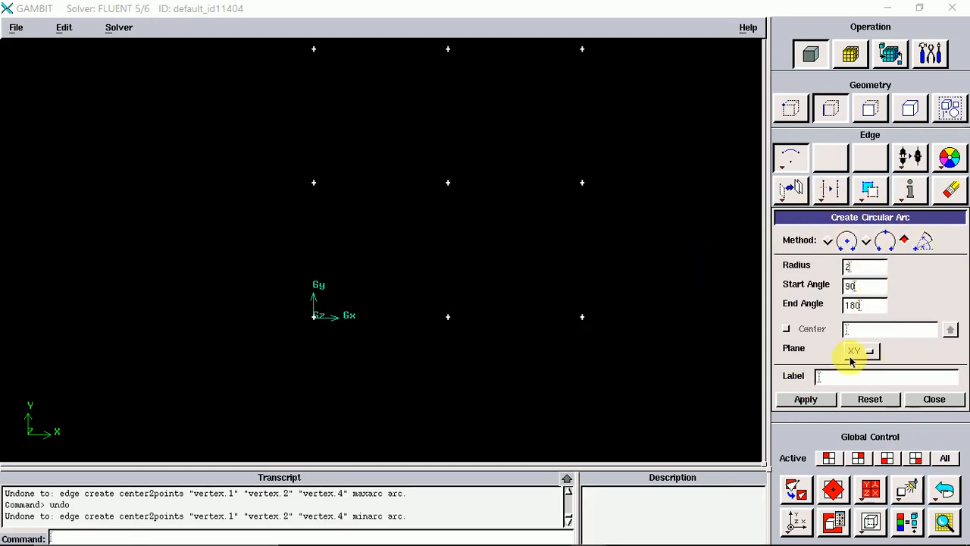
{"action": "left_click", "coordinate": [869, 401]}
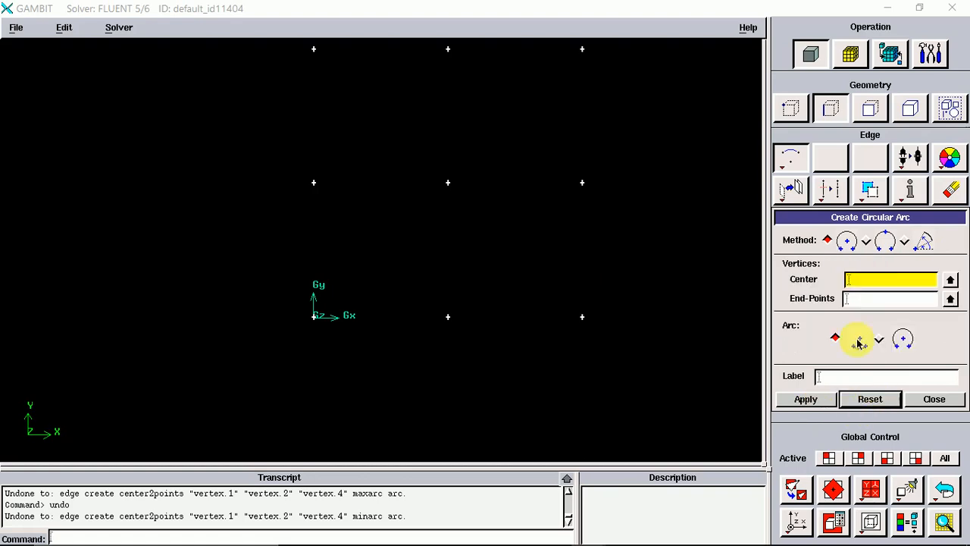
{"action": "left_click", "coordinate": [917, 240]}
{"action": "left_click", "coordinate": [869, 399]}
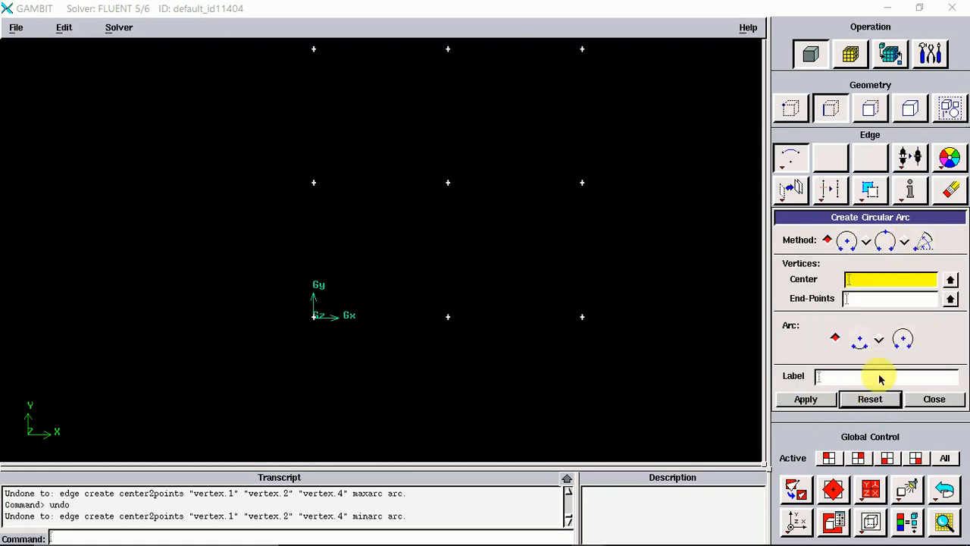
{"action": "left_click", "coordinate": [904, 240]}
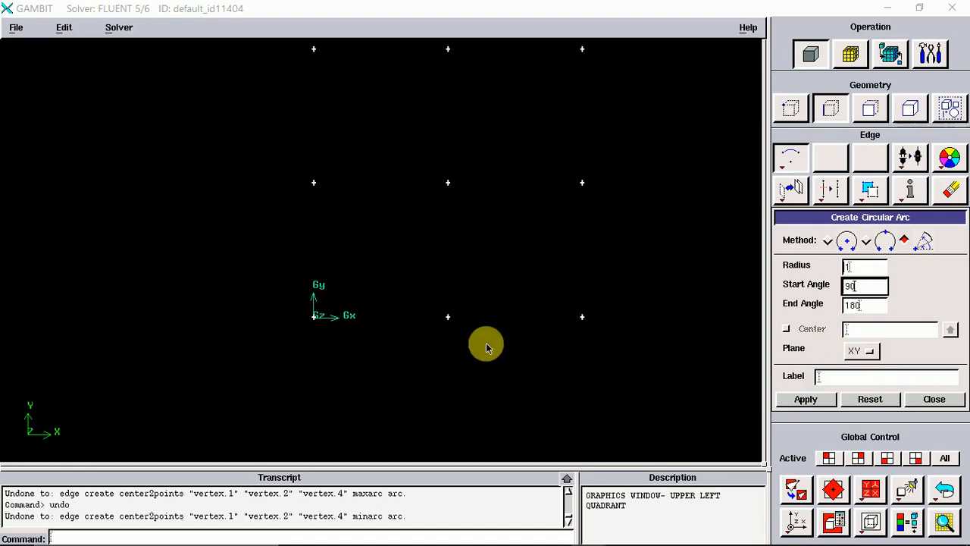
{"action": "left_click", "coordinate": [809, 402]}
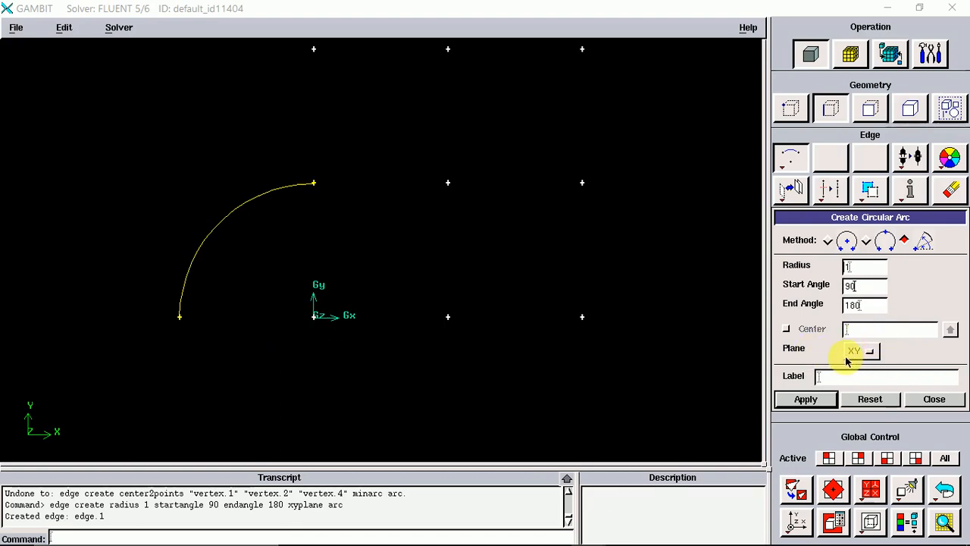
{"action": "left_click", "coordinate": [941, 491]}
Create a full circle centred on the origin vertex through the vertex above it and the bottom-middle vertex.
{"action": "right_click", "coordinate": [791, 160]}
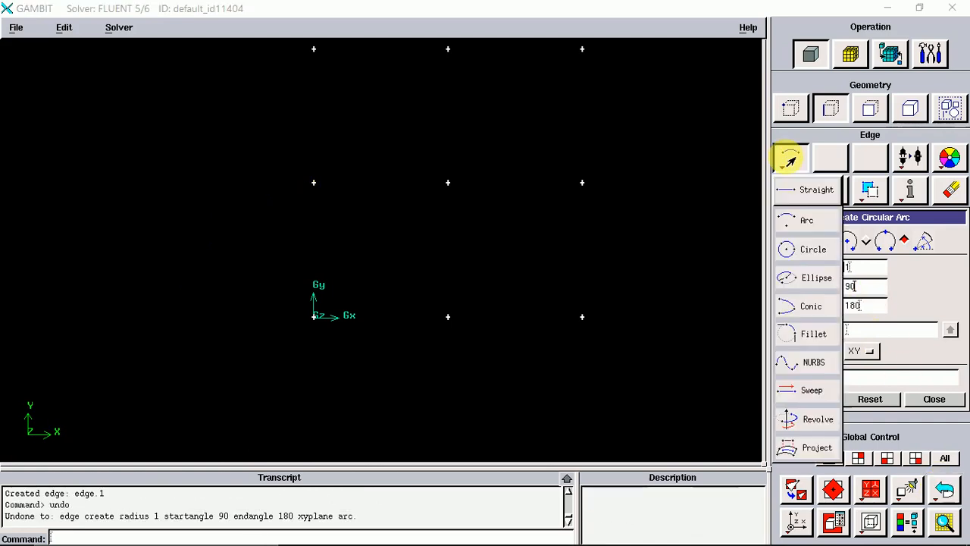
{"action": "left_click", "coordinate": [808, 252]}
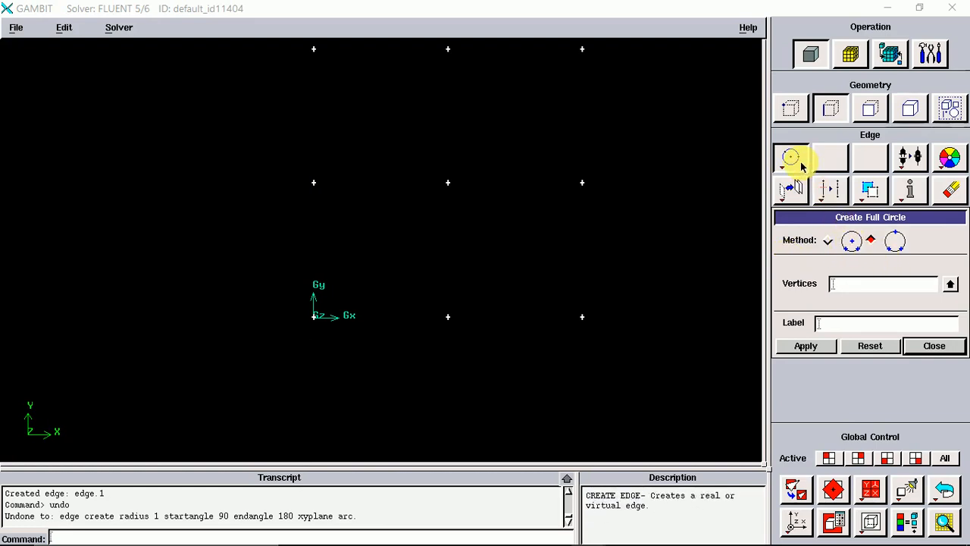
{"action": "left_click", "coordinate": [829, 241]}
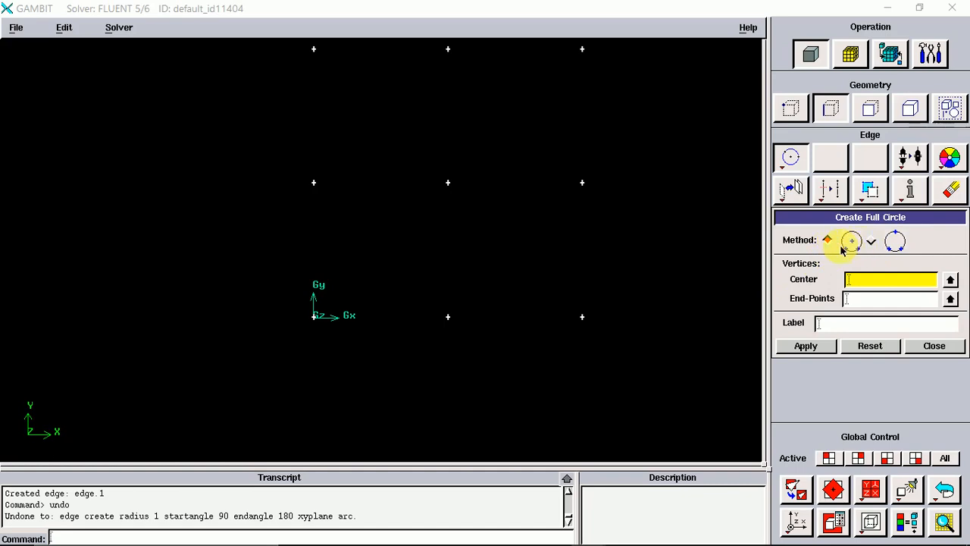
{"action": "left_click", "coordinate": [864, 285]}
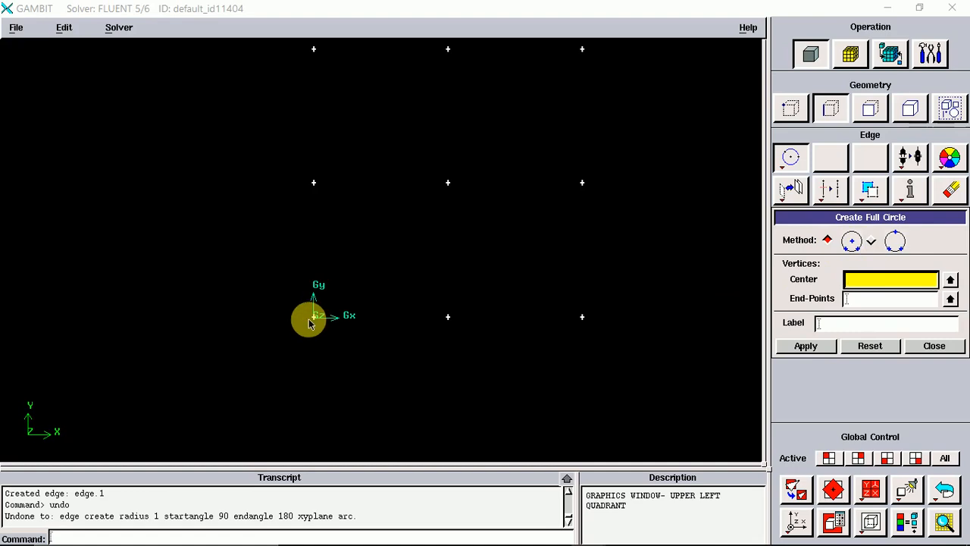
{"action": "left_click", "coordinate": [315, 317], "text": "shift"}
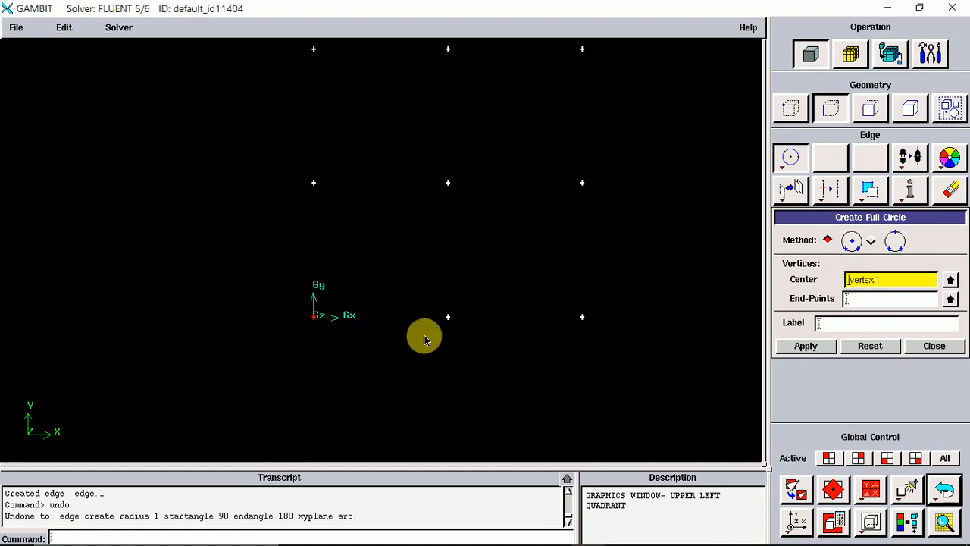
{"action": "left_click", "coordinate": [877, 298]}
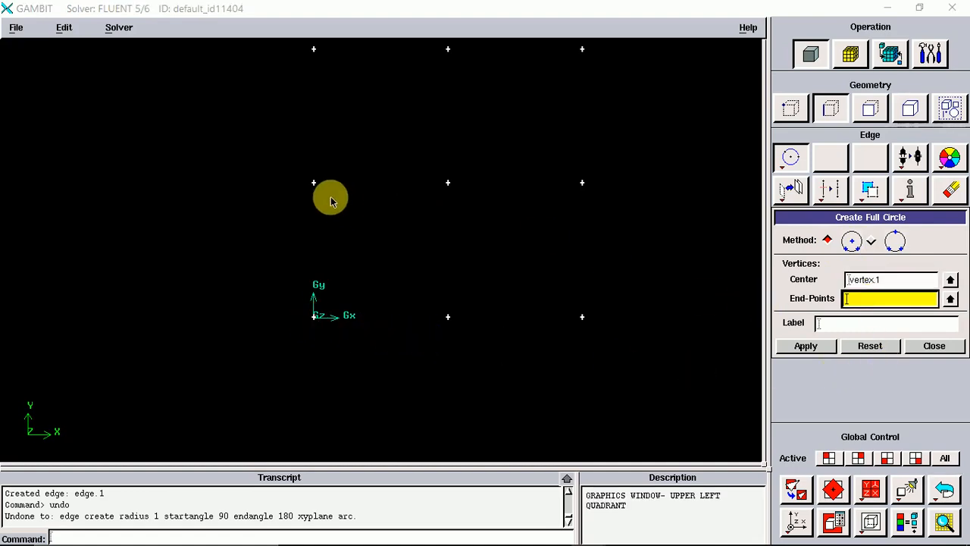
{"action": "left_click", "coordinate": [316, 182], "text": "shift"}
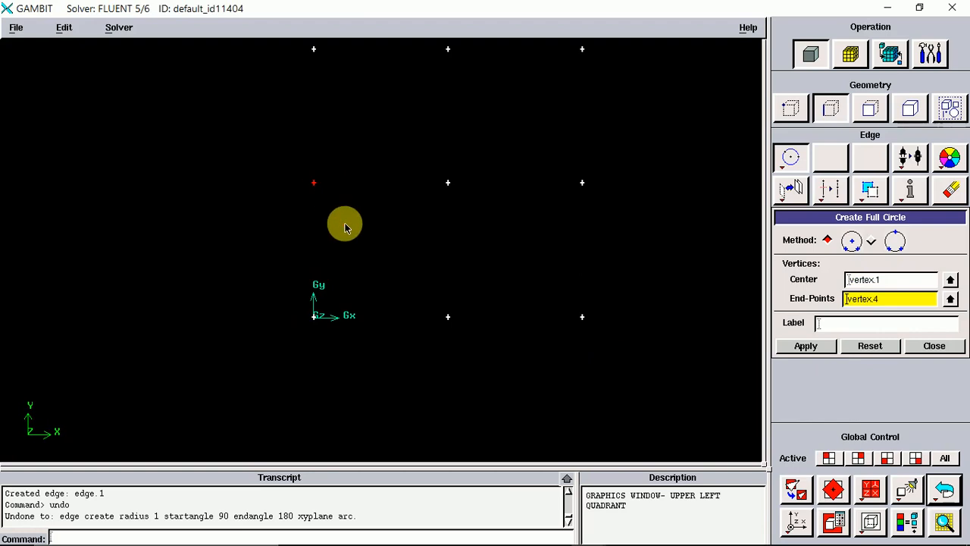
{"action": "left_click", "coordinate": [447, 316], "text": "shift"}
{"action": "left_click", "coordinate": [806, 347]}
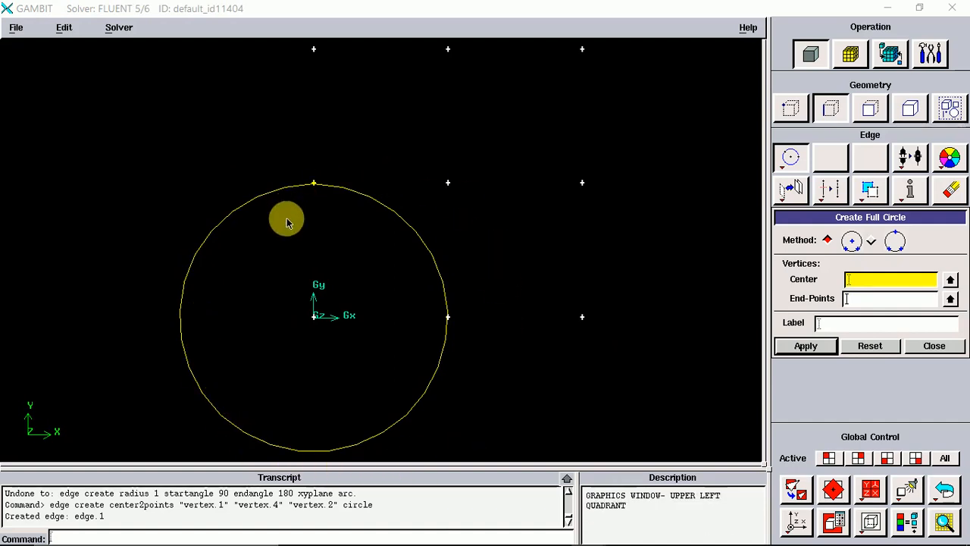
Create a three-point full circle through the bottom-middle, centre and middle-right vertices, then close the circle form.
{"action": "left_click", "coordinate": [871, 242]}
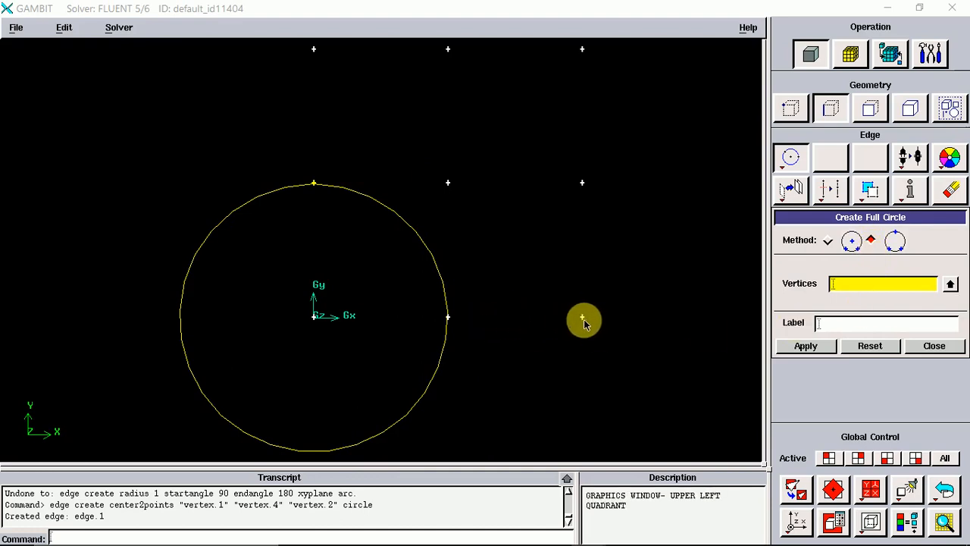
{"action": "left_click", "coordinate": [449, 318], "text": "shift"}
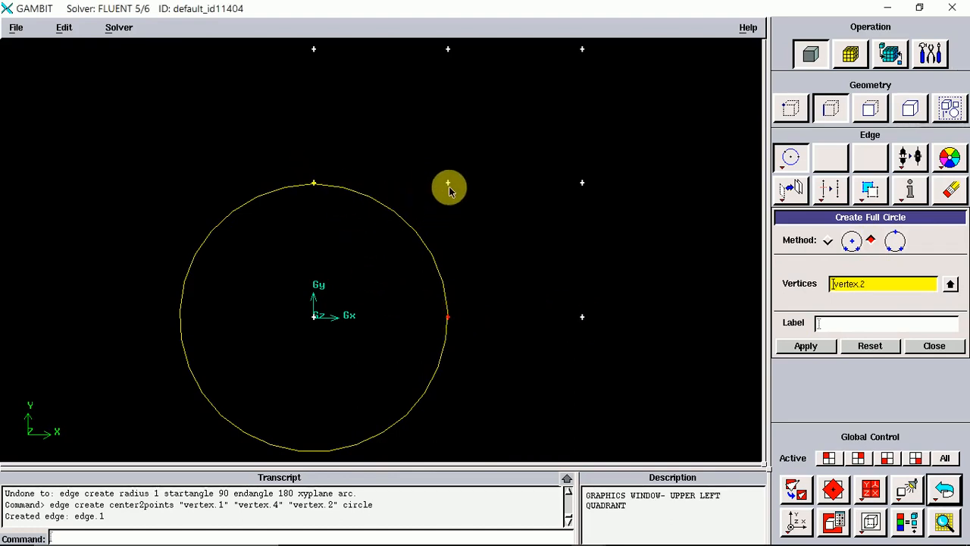
{"action": "left_click", "coordinate": [582, 182], "text": "shift"}
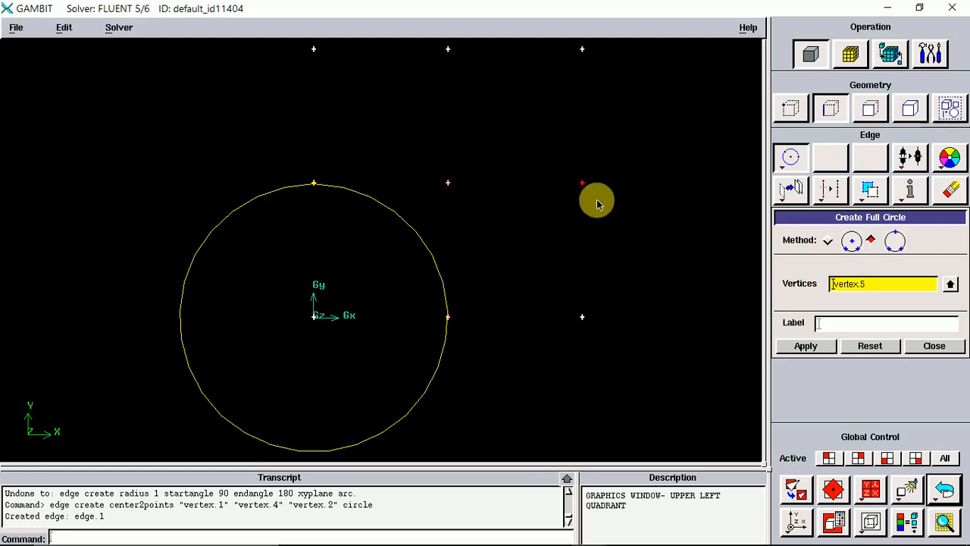
{"action": "left_click", "coordinate": [805, 346]}
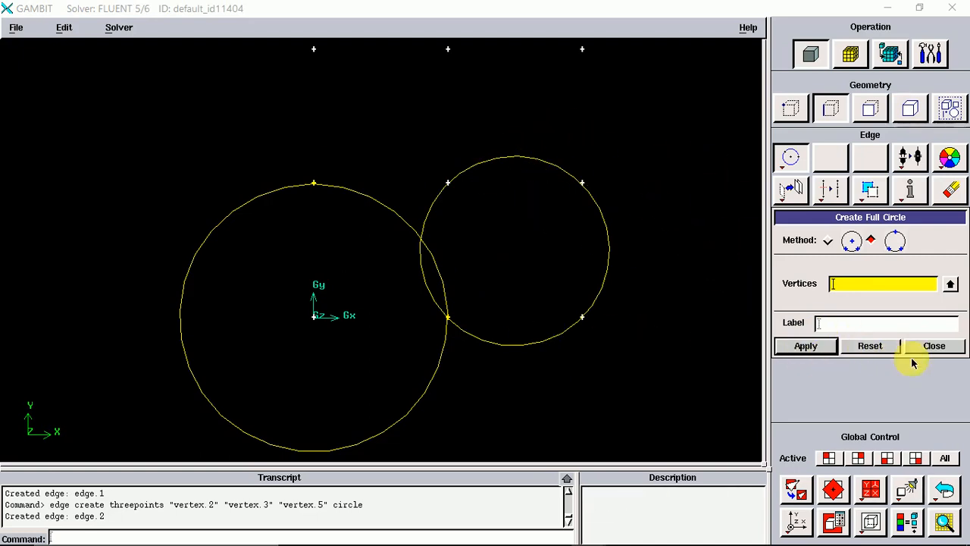
{"action": "left_click", "coordinate": [936, 349]}
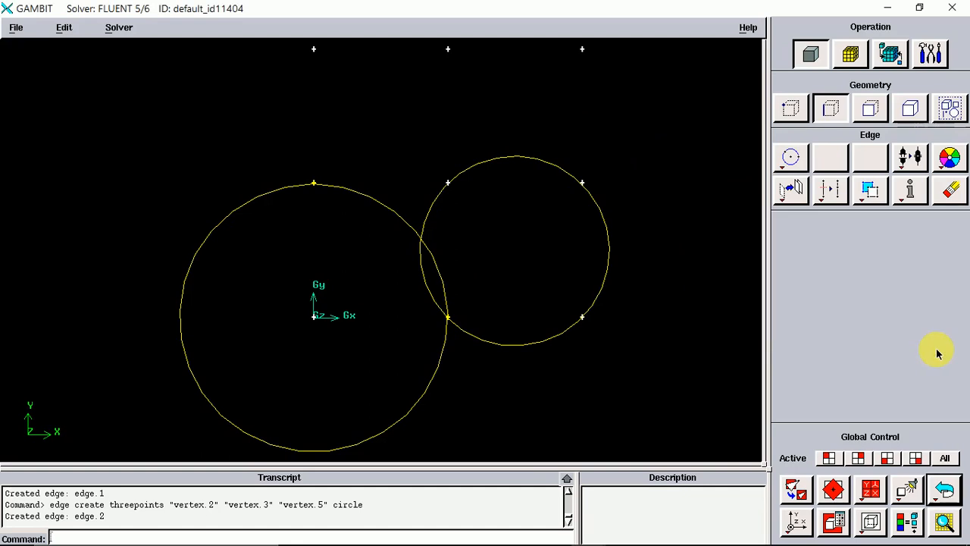
Create a 0 to 360 degree ellipse centred on the centre vertex, major axis to the bottom-middle vertex, through the middle-right vertex.
{"action": "right_click", "coordinate": [796, 160]}
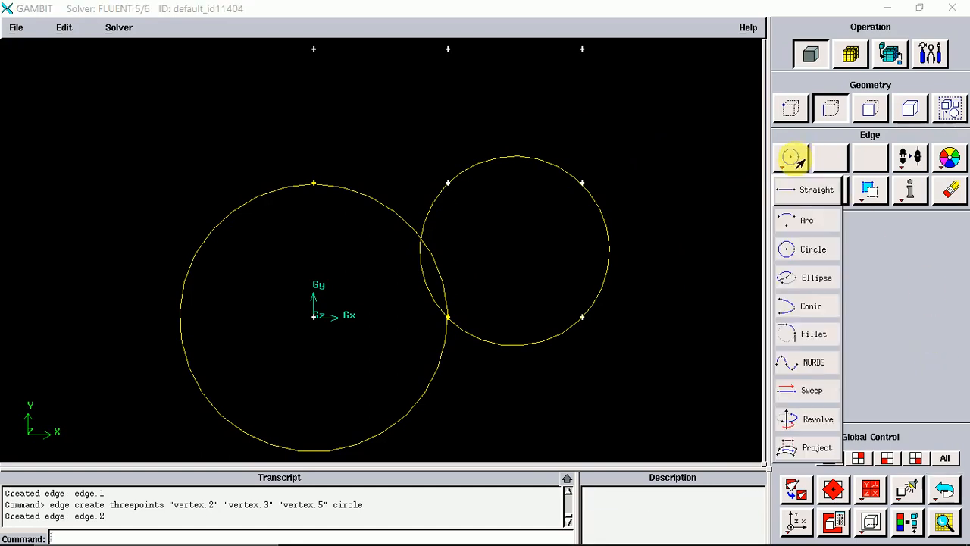
{"action": "left_click", "coordinate": [803, 279]}
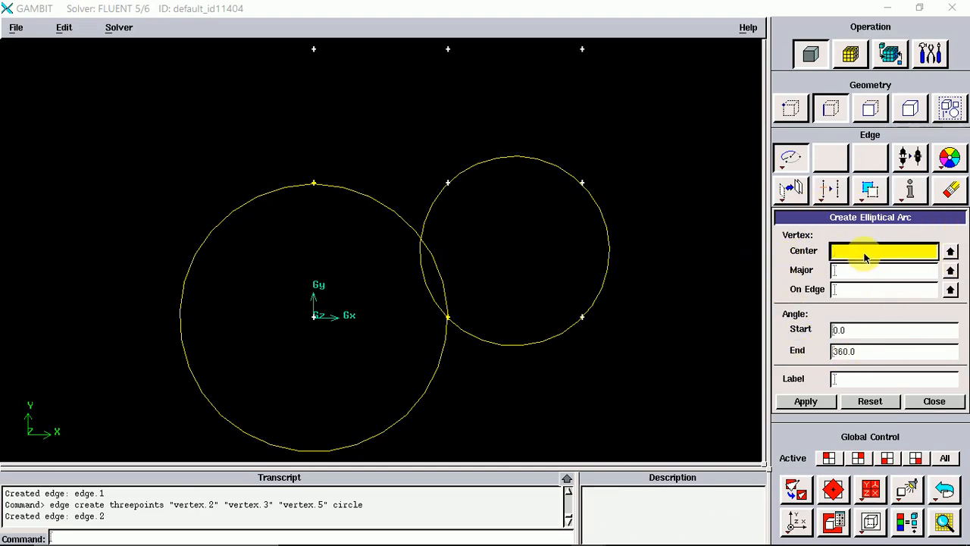
{"action": "left_click", "coordinate": [449, 184], "text": "shift"}
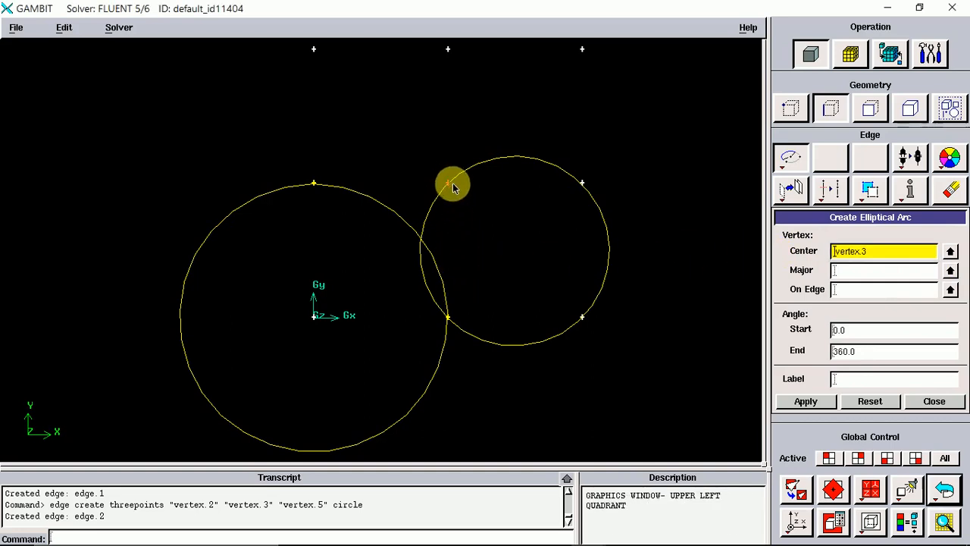
{"action": "left_click", "coordinate": [851, 274]}
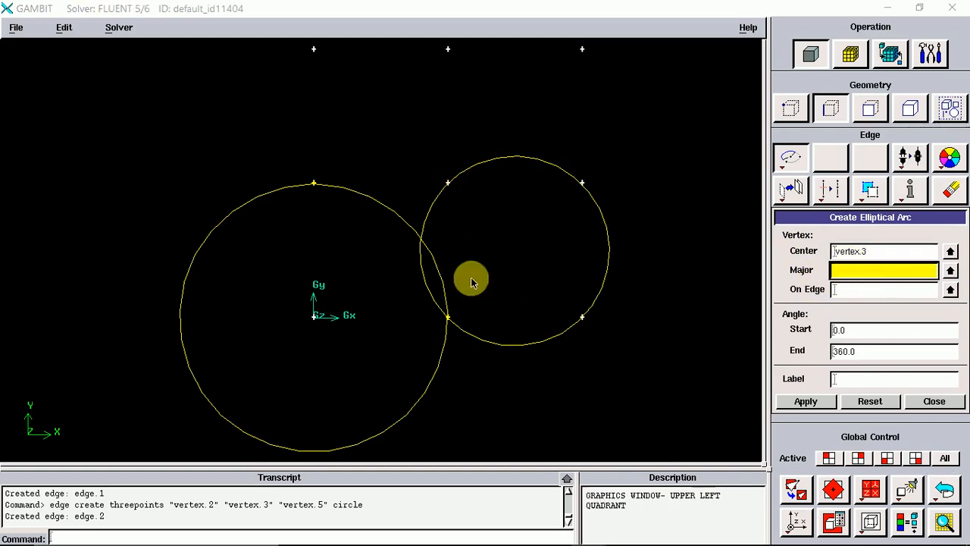
{"action": "left_click", "coordinate": [448, 319], "text": "shift"}
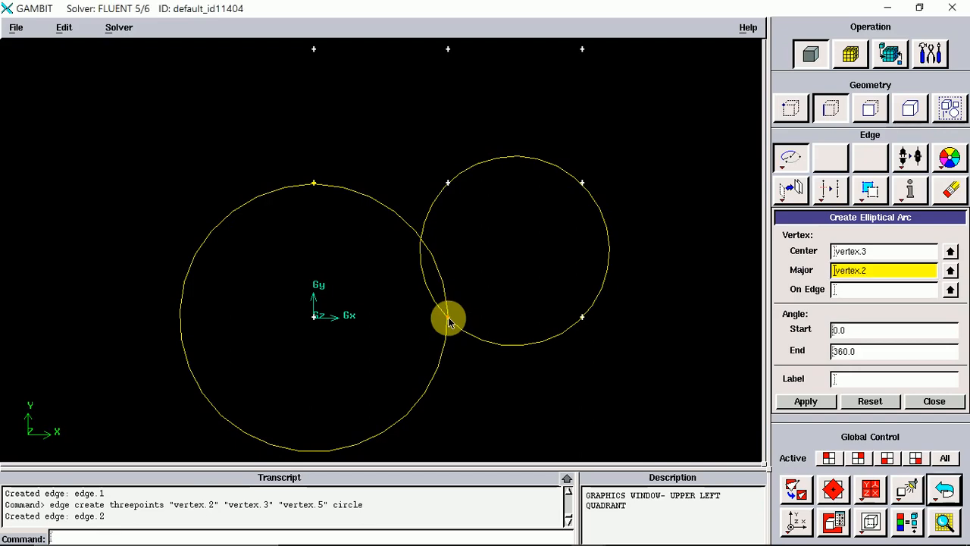
{"action": "left_click", "coordinate": [869, 295]}
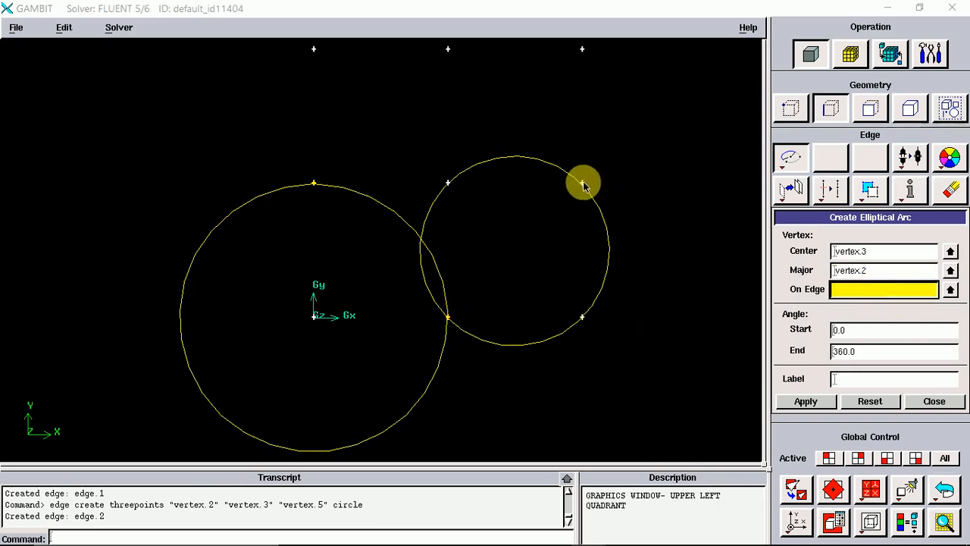
{"action": "left_click", "coordinate": [582, 183], "text": "shift"}
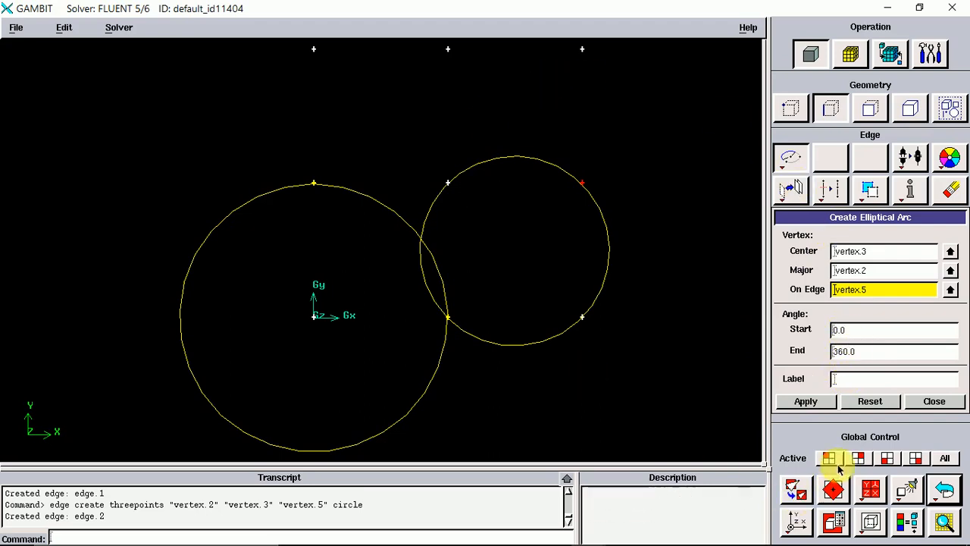
{"action": "left_click", "coordinate": [806, 401]}
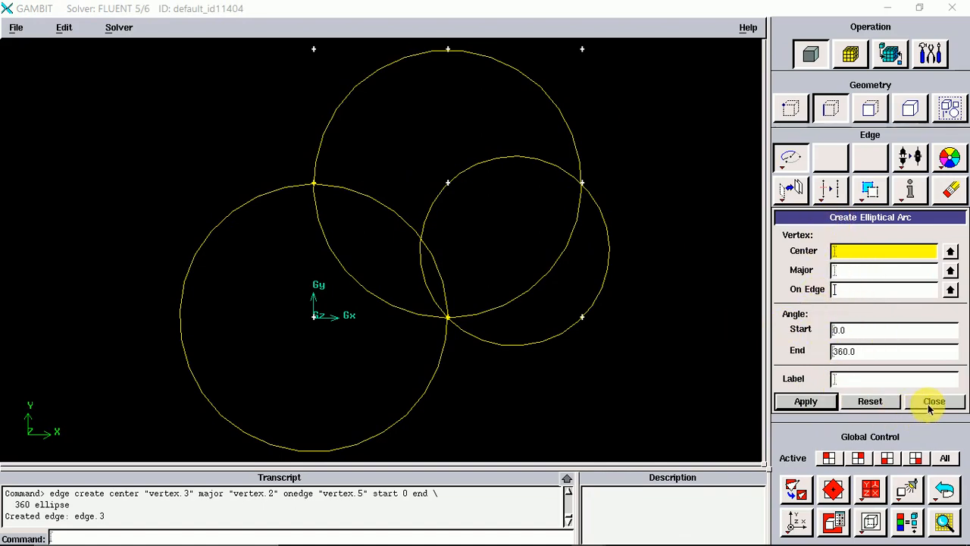
Open the Conic arc form and close it without creating an edge.
{"action": "right_click", "coordinate": [799, 157]}
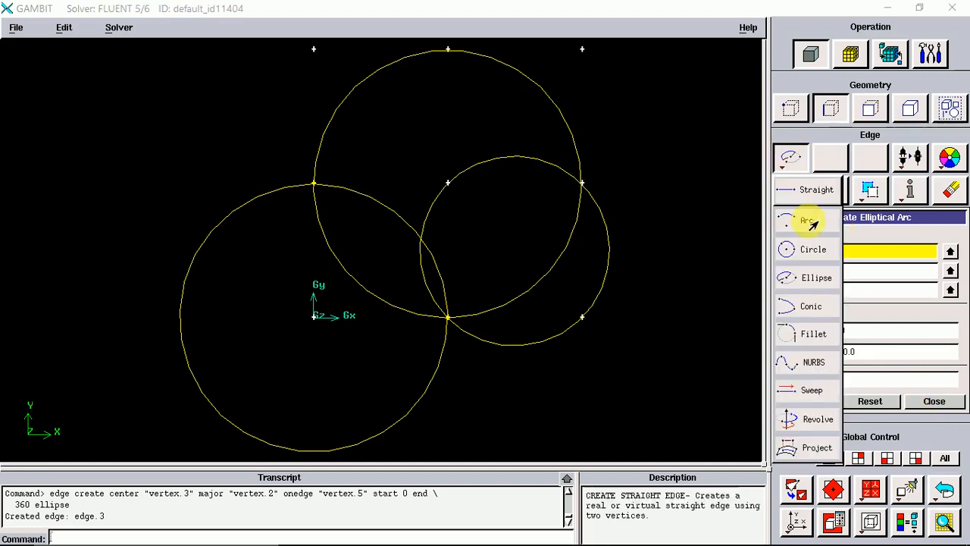
{"action": "left_click", "coordinate": [806, 307]}
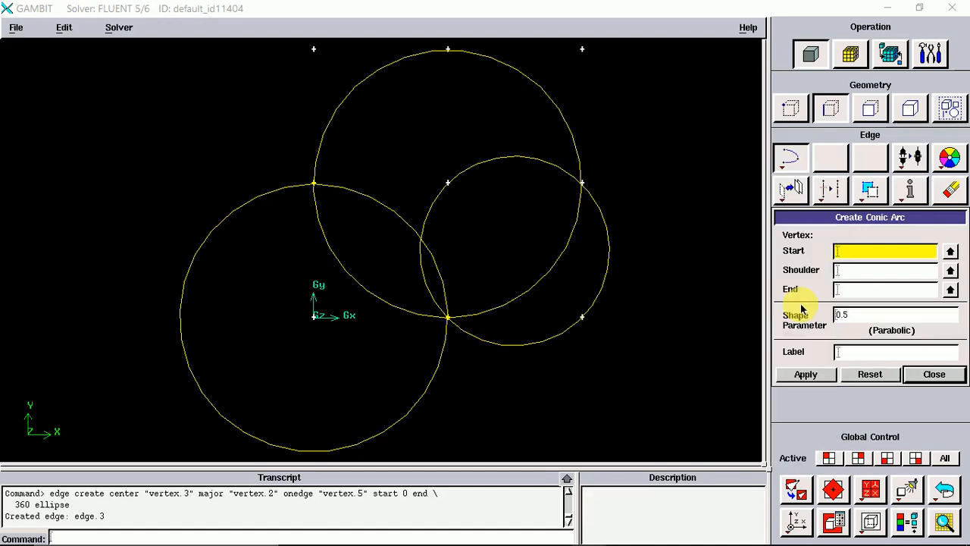
{"action": "left_click", "coordinate": [932, 374]}
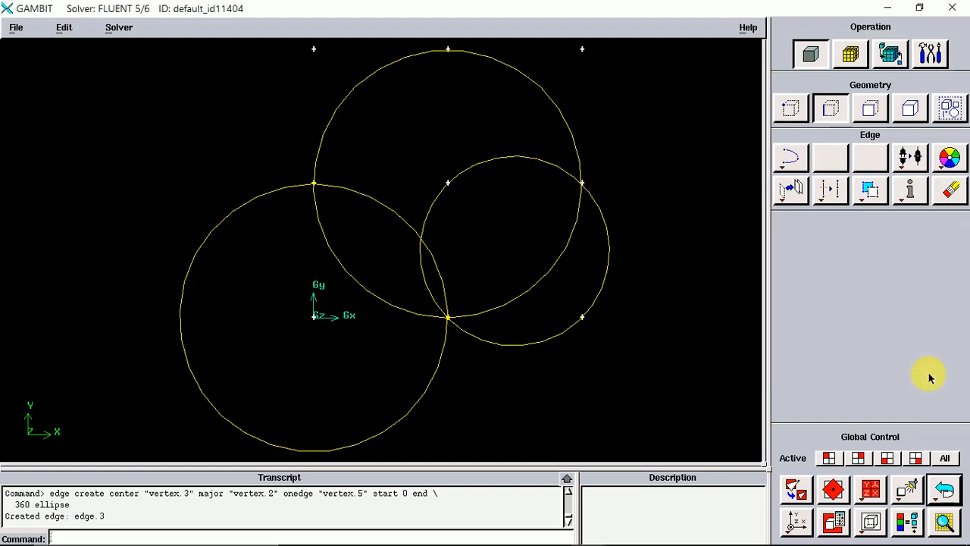
Undo the ellipse and both circles, clearing all edges from the grid.
{"action": "left_click", "coordinate": [944, 489]}
{"action": "left_click", "coordinate": [944, 489]}
{"action": "left_click", "coordinate": [944, 489]}
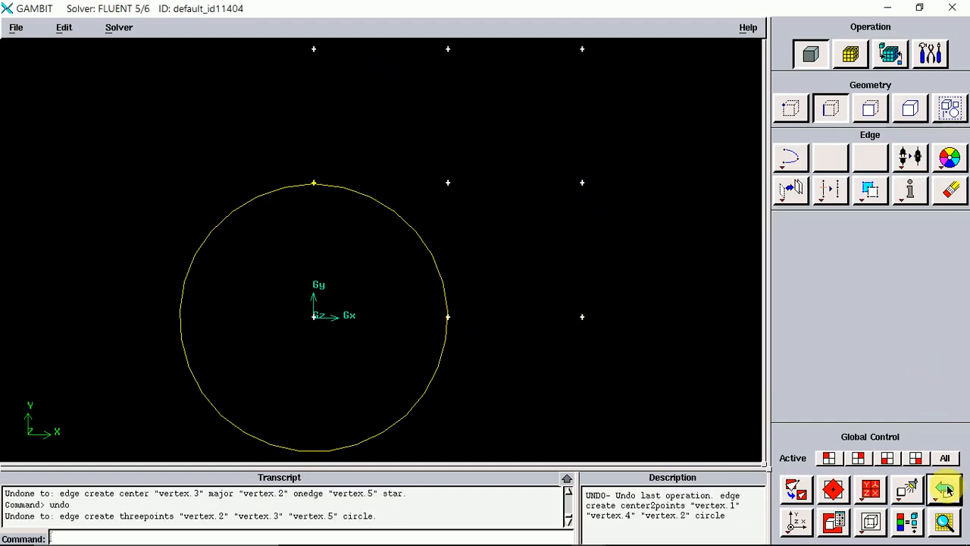
{"action": "left_click", "coordinate": [944, 489]}
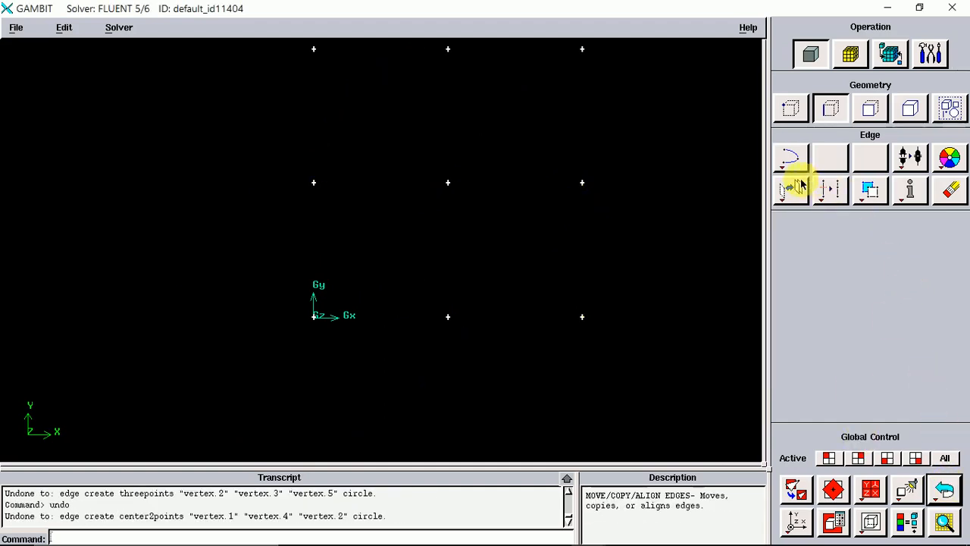
Open the Conic arc form, attempt a conic through the bottom-middle, centre and middle-right vertices, then reset the form.
{"action": "right_click", "coordinate": [789, 157]}
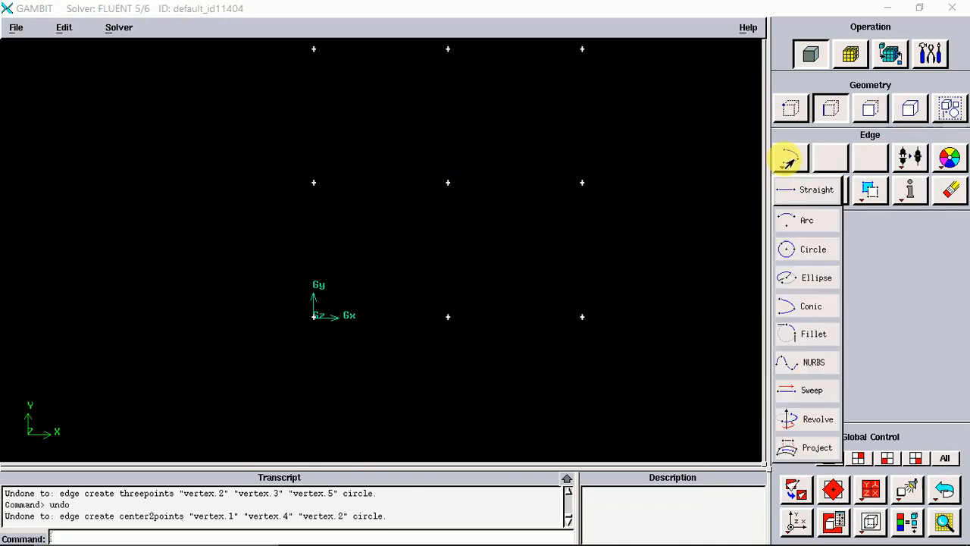
{"action": "left_click", "coordinate": [808, 309]}
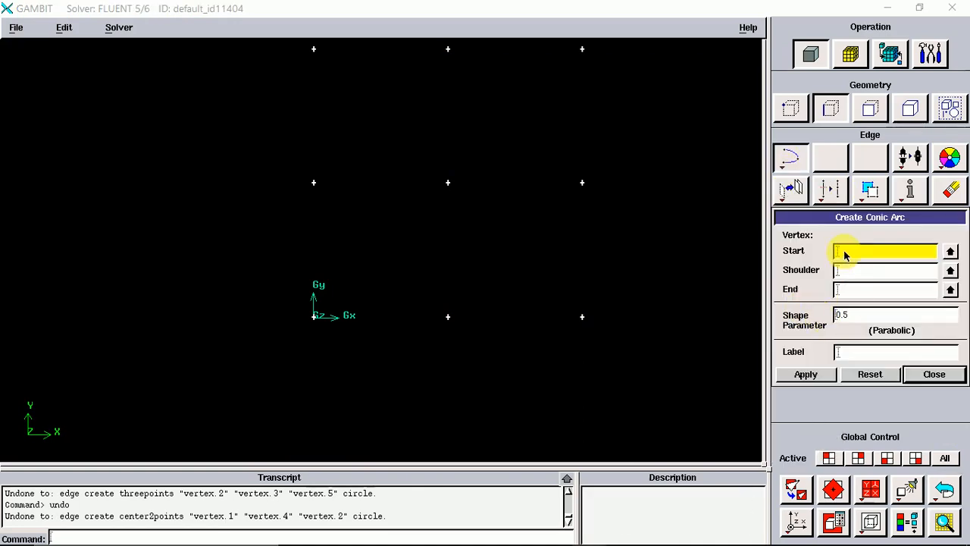
{"action": "left_click", "coordinate": [448, 318], "text": "shift"}
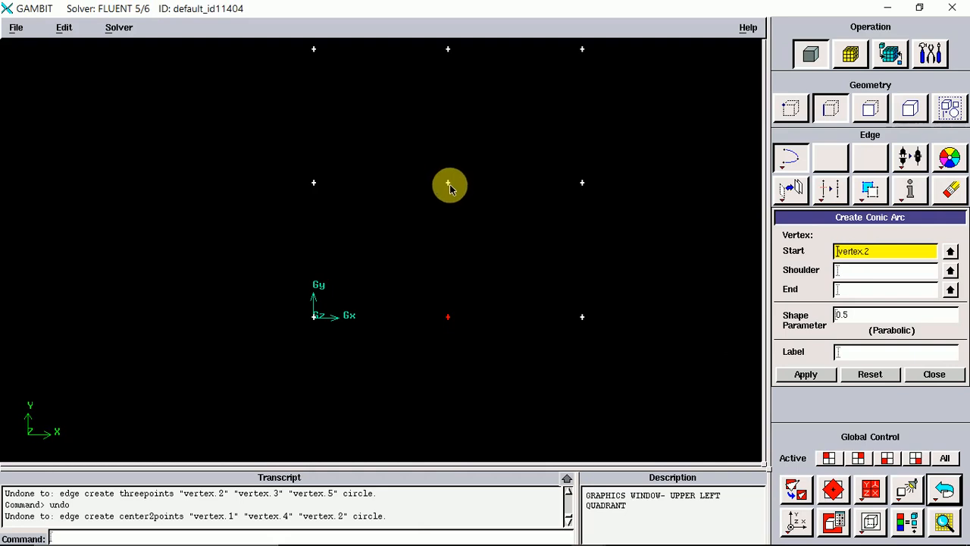
{"action": "left_click", "coordinate": [450, 188], "text": "shift"}
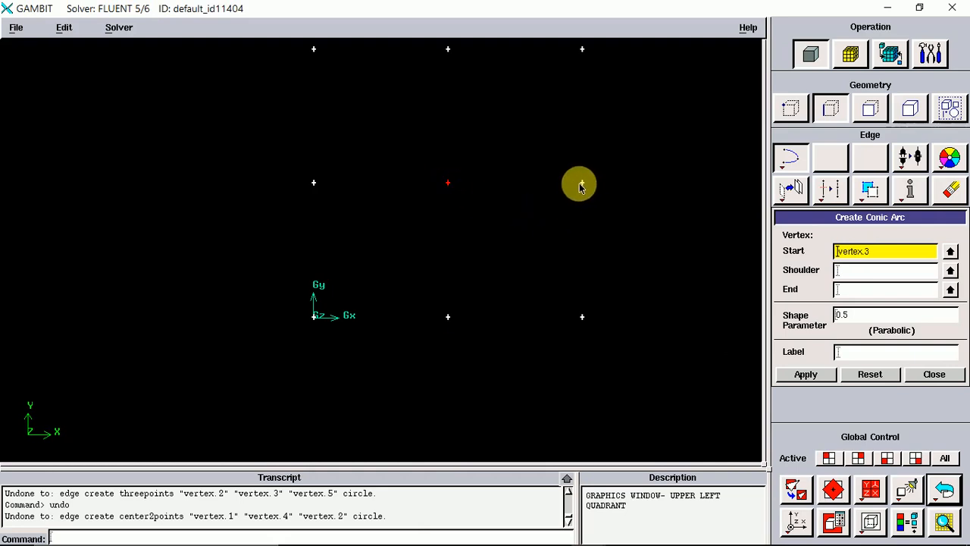
{"action": "left_click", "coordinate": [584, 184], "text": "shift"}
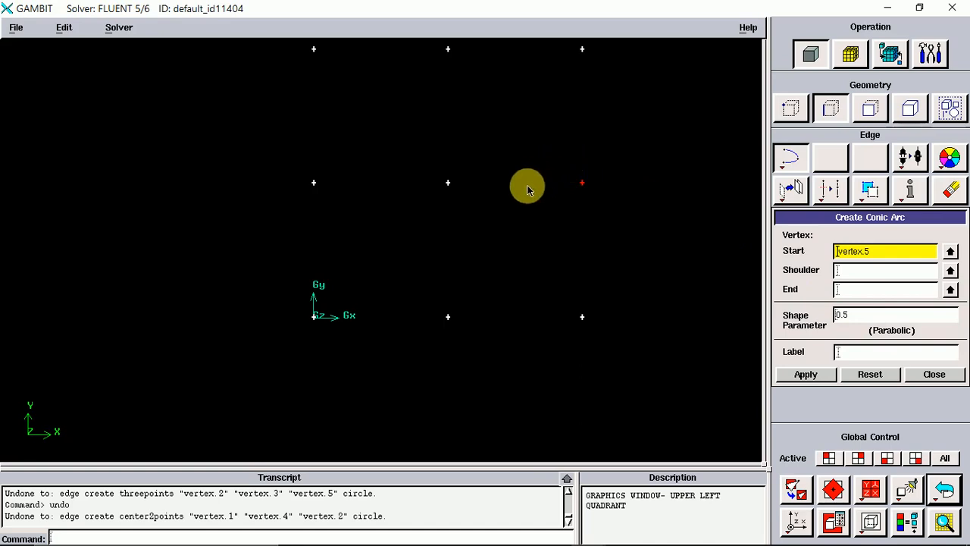
{"action": "left_click", "coordinate": [806, 374]}
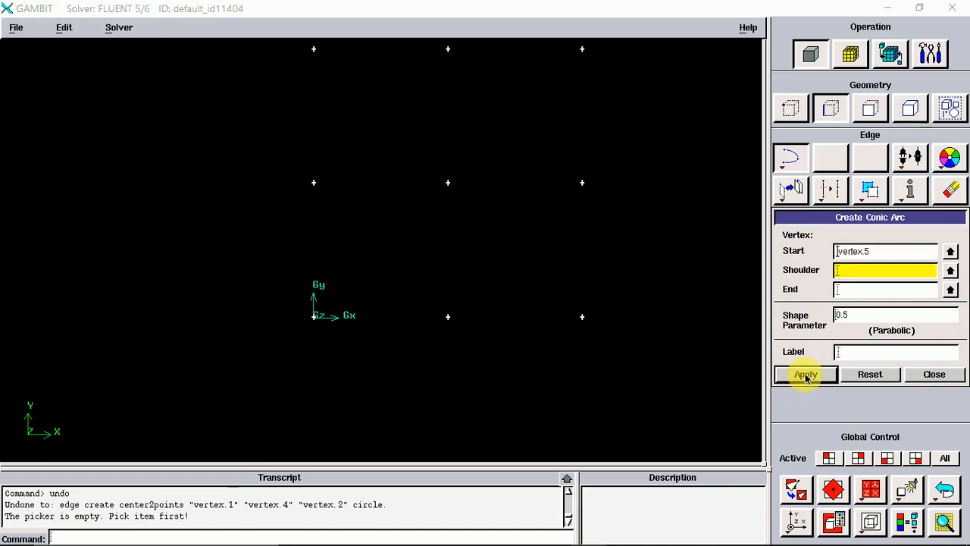
{"action": "left_click", "coordinate": [841, 274]}
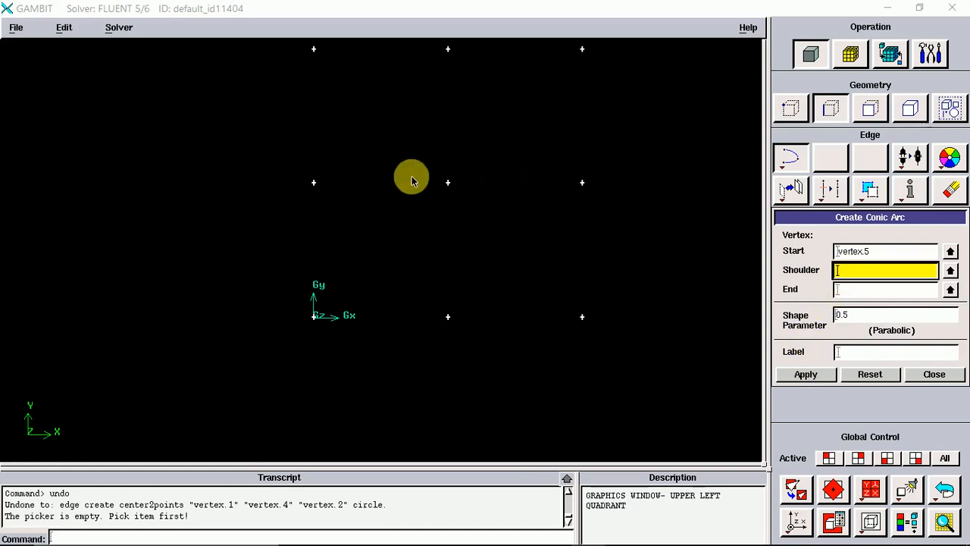
{"action": "left_click", "coordinate": [448, 184], "text": "shift"}
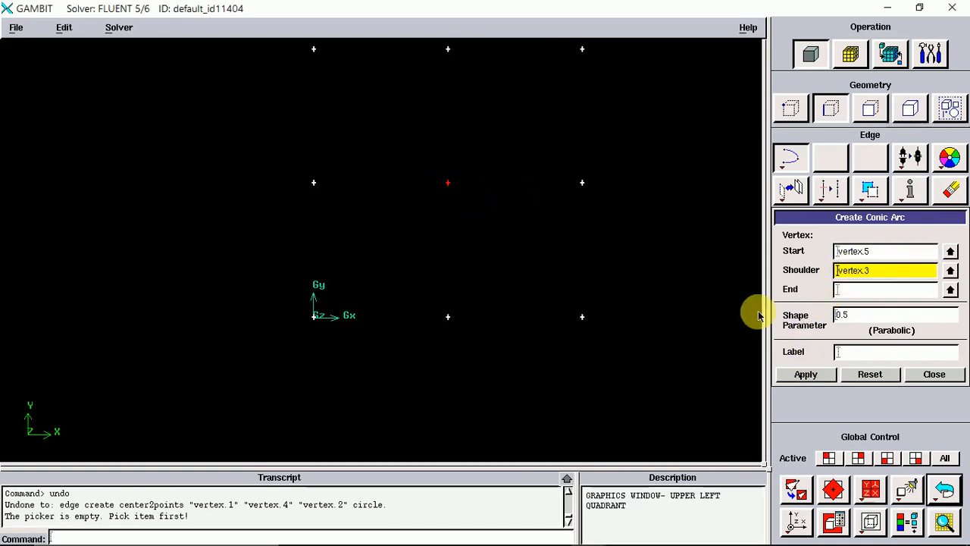
{"action": "left_click", "coordinate": [879, 376]}
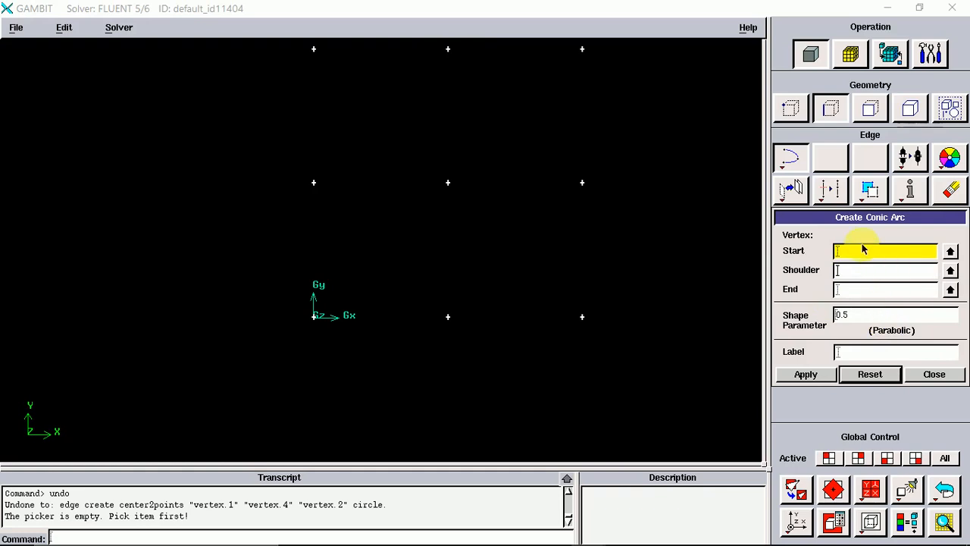
Create a parabolic conic arc starting at the bottom-middle vertex, shouldered at the centre vertex, ending at the middle-right vertex.
{"action": "left_click", "coordinate": [448, 317], "text": "shift"}
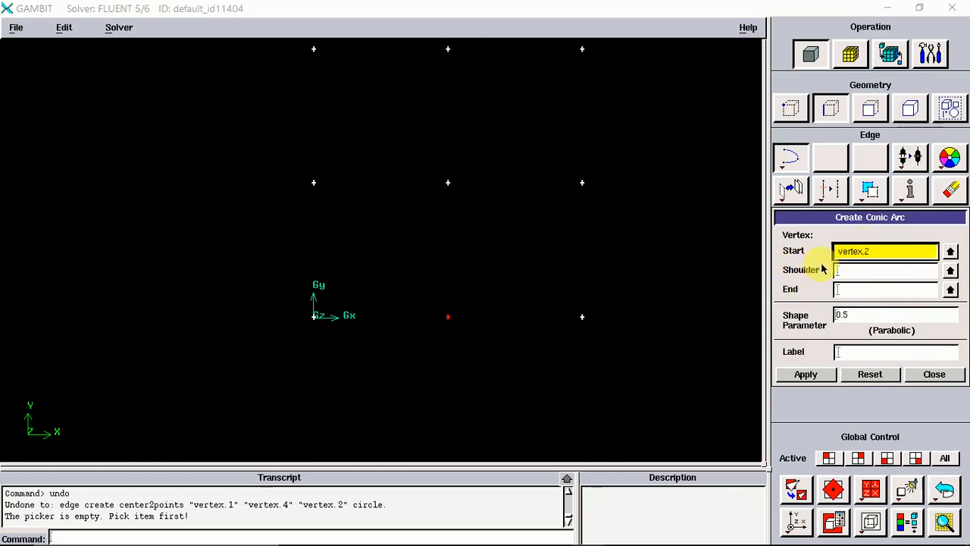
{"action": "left_click", "coordinate": [862, 271]}
{"action": "left_click", "coordinate": [448, 183], "text": "shift"}
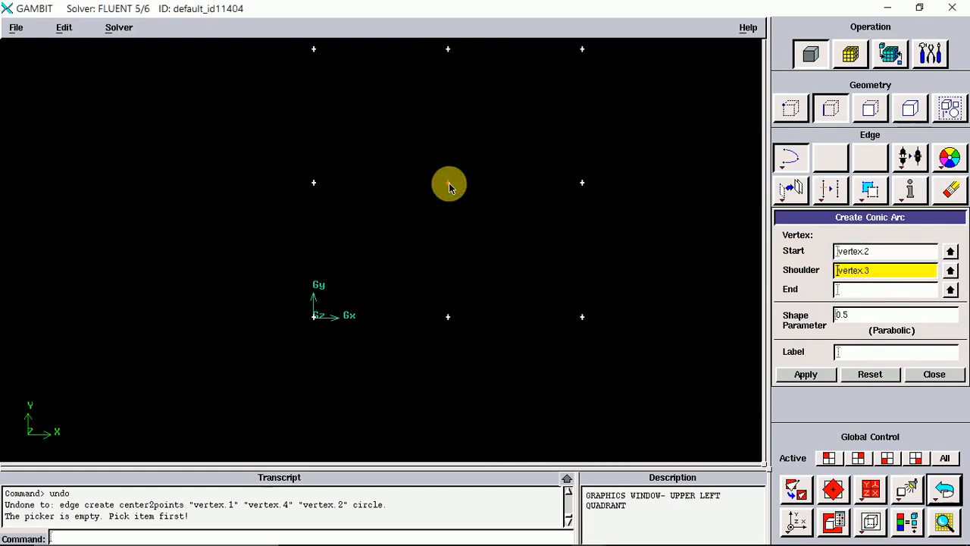
{"action": "left_click", "coordinate": [854, 292]}
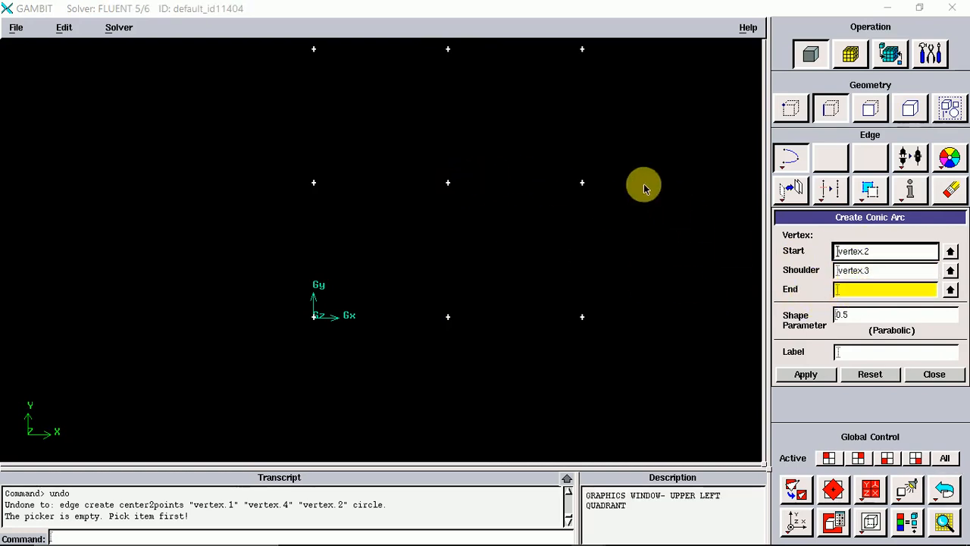
{"action": "left_click", "coordinate": [581, 185], "text": "shift"}
{"action": "left_click", "coordinate": [799, 374]}
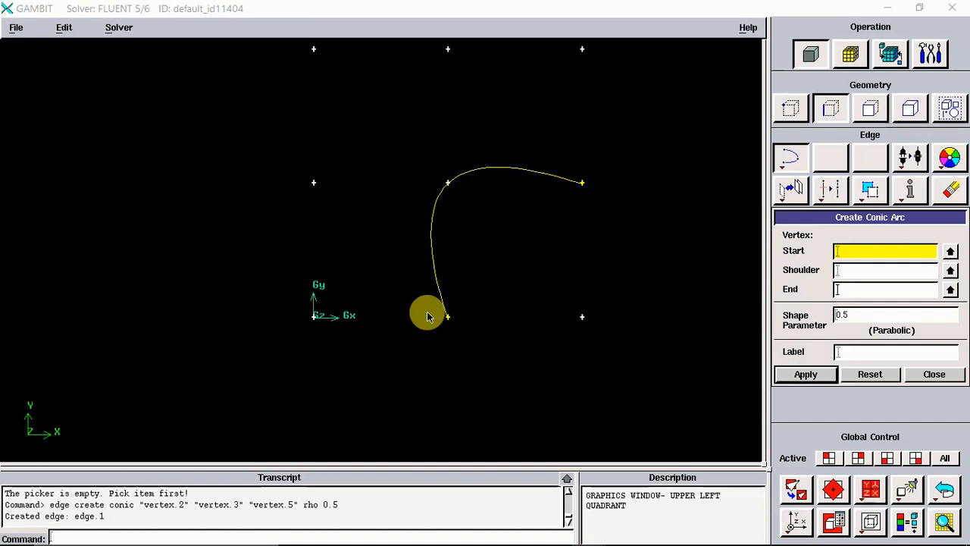
Create a second conic arc through the same start, shoulder and end vertices with shape parameter 0.2, then reset and close the form.
{"action": "left_click", "coordinate": [870, 320]}
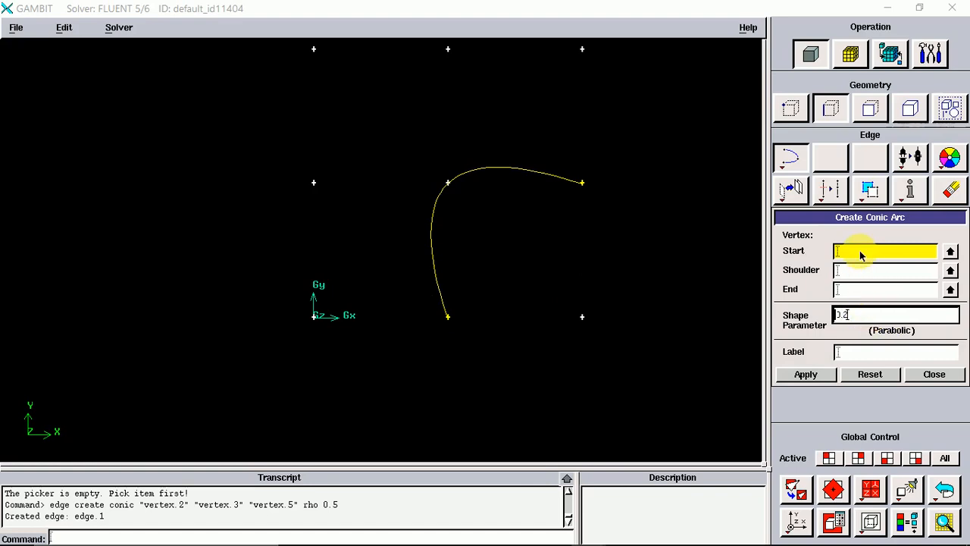
{"action": "left_click", "coordinate": [448, 317], "text": "shift"}
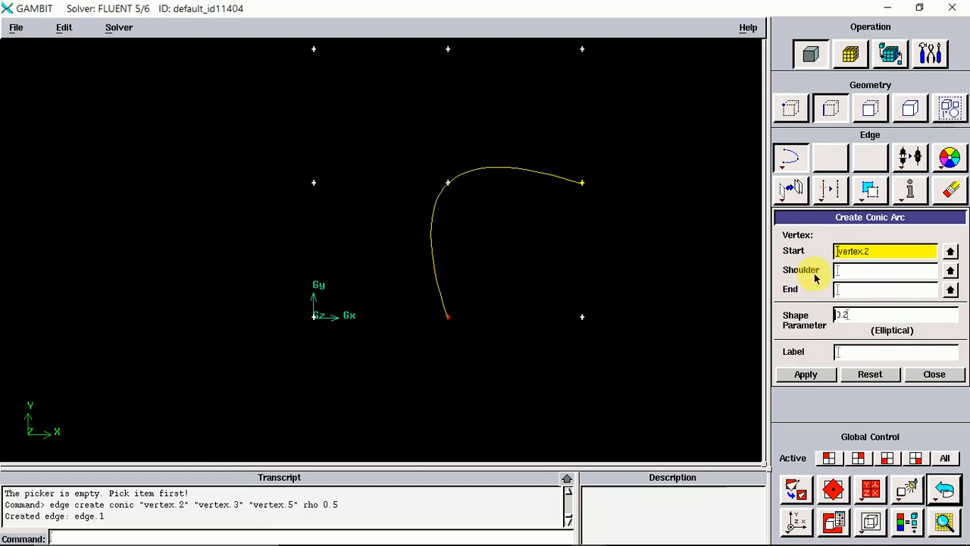
{"action": "left_click", "coordinate": [849, 270]}
{"action": "left_click", "coordinate": [448, 183], "text": "shift"}
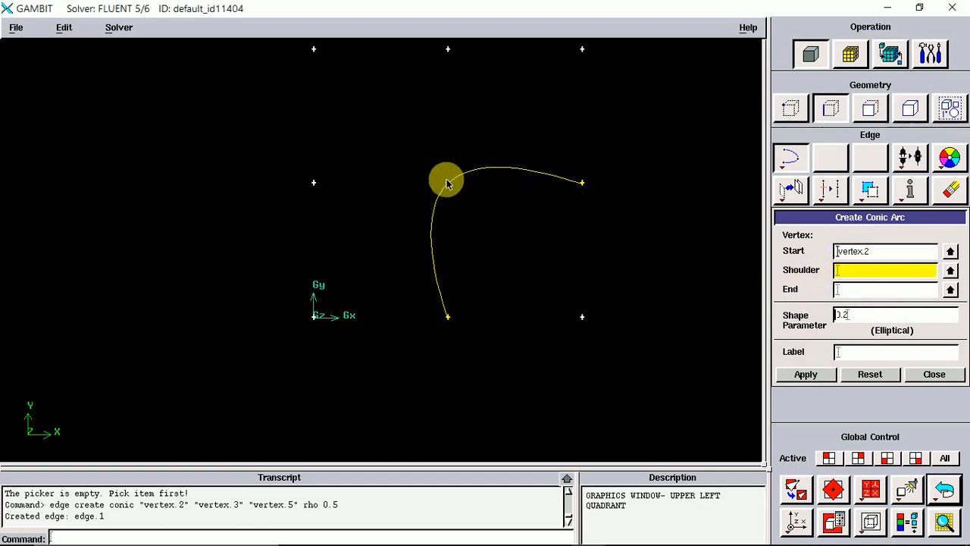
{"action": "left_click", "coordinate": [838, 290]}
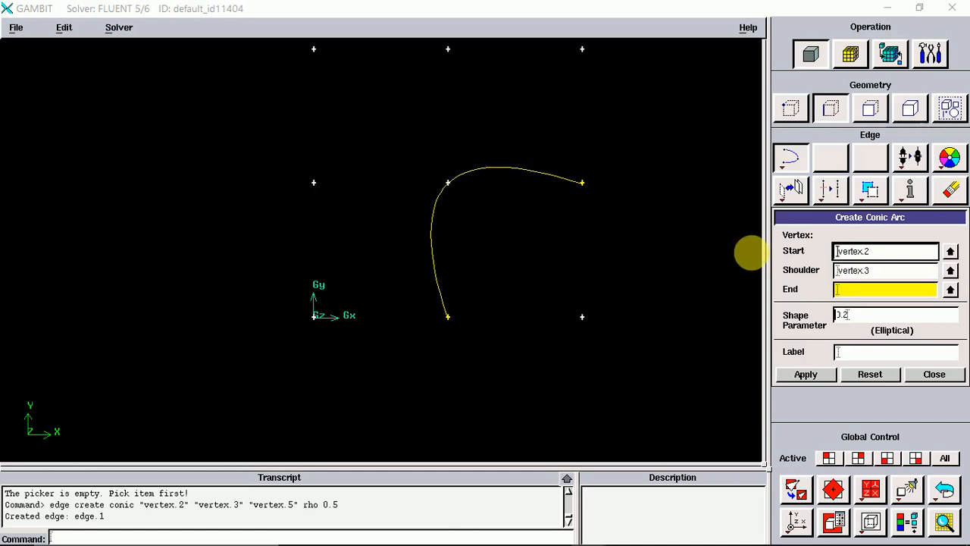
{"action": "left_click", "coordinate": [581, 183], "text": "shift"}
{"action": "left_click", "coordinate": [805, 375]}
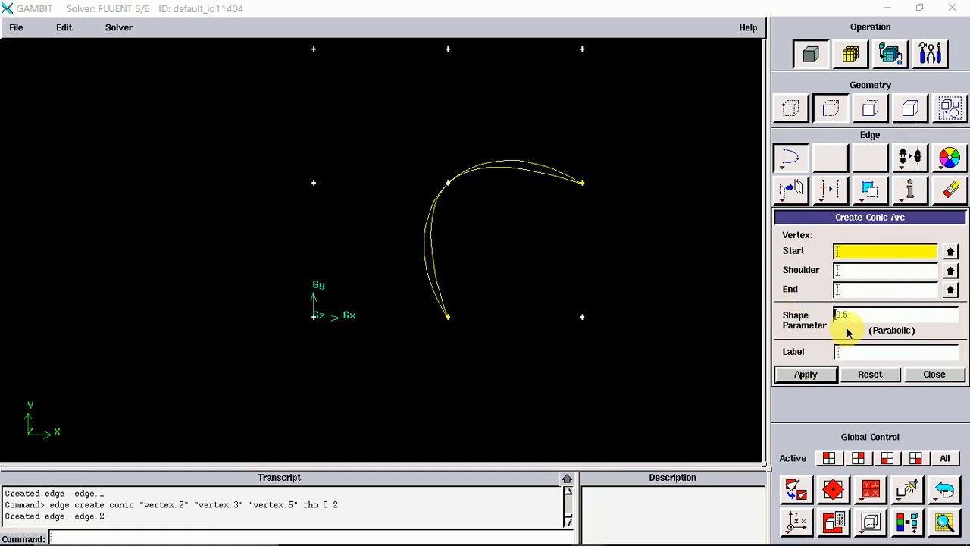
{"action": "left_click", "coordinate": [874, 374]}
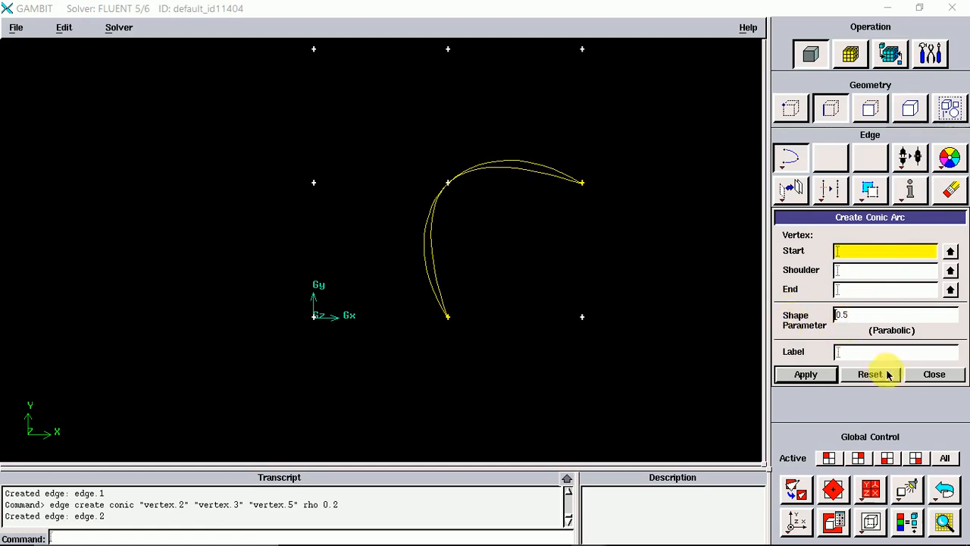
{"action": "left_click", "coordinate": [940, 375]}
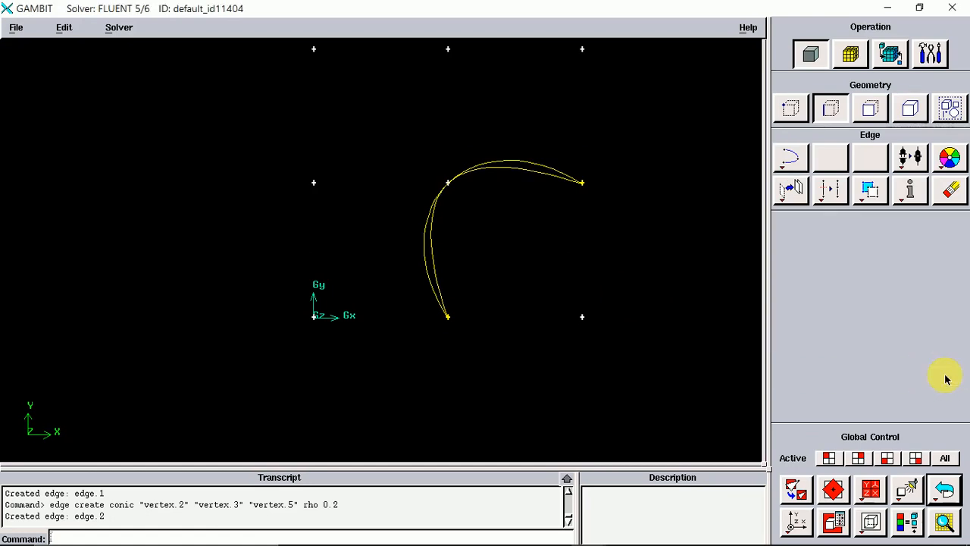
Open the Real Fillet Arc form and close it without creating an edge.
{"action": "right_click", "coordinate": [796, 159]}
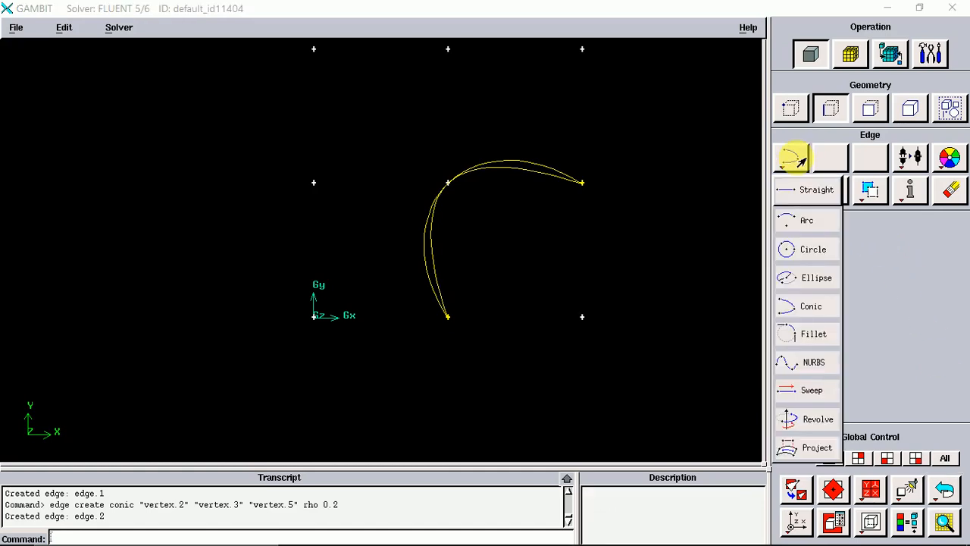
{"action": "left_click", "coordinate": [805, 334]}
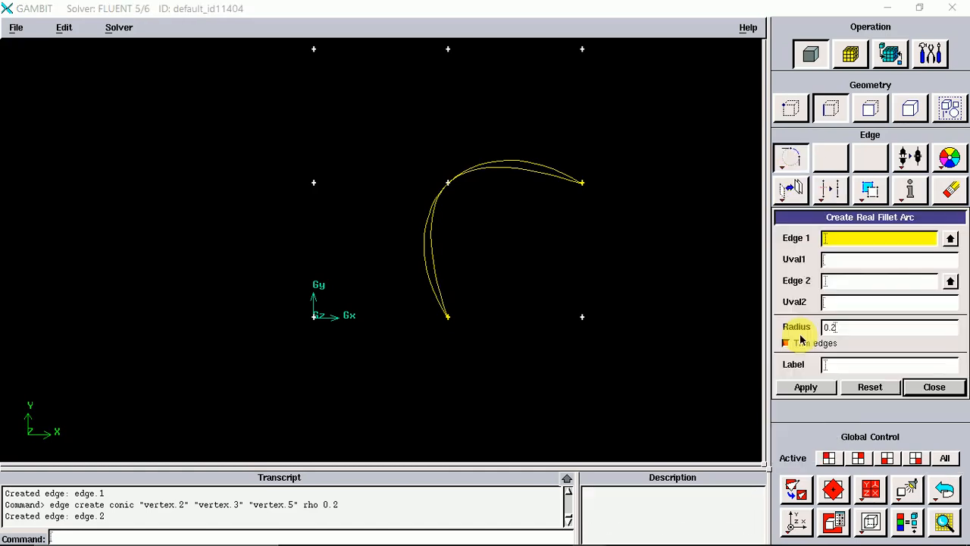
{"action": "left_click", "coordinate": [951, 387]}
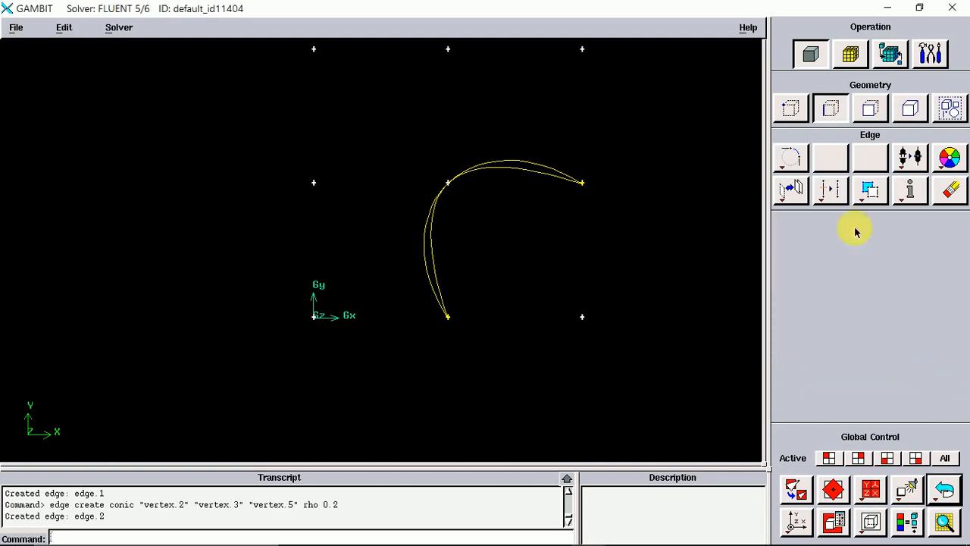
Open the Straight edge form and undo both conic arcs.
{"action": "right_click", "coordinate": [789, 164]}
{"action": "left_click", "coordinate": [807, 191]}
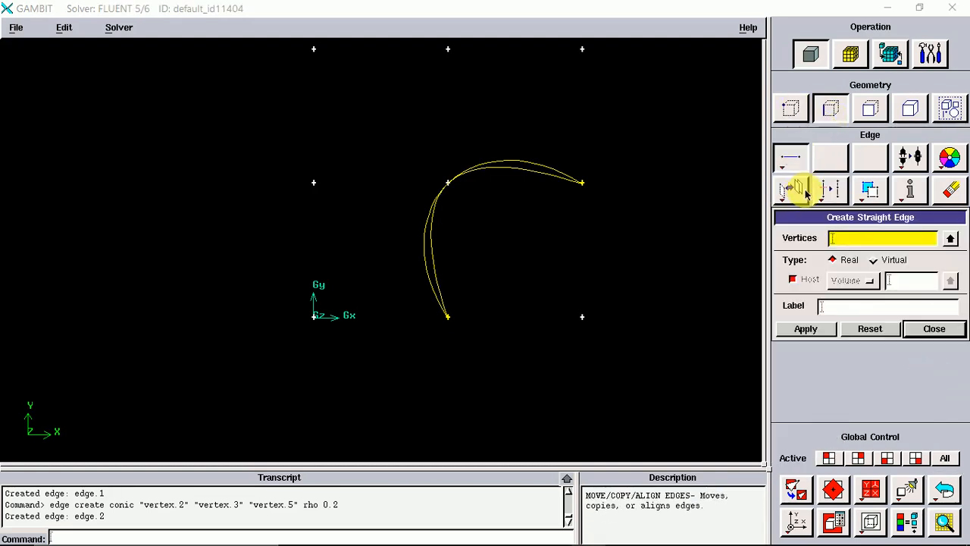
{"action": "left_click", "coordinate": [944, 491]}
{"action": "left_click", "coordinate": [944, 491]}
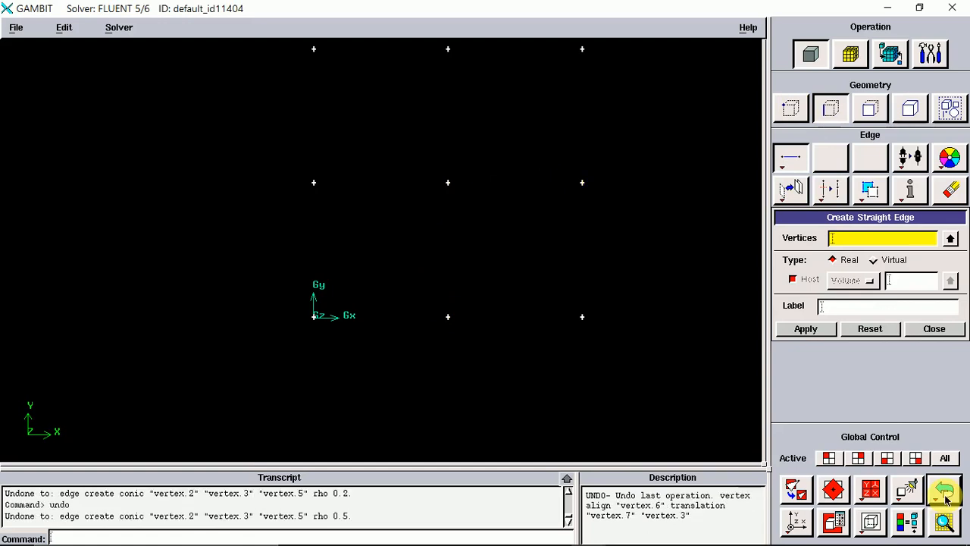
Create straight edges from the origin vertex to the bottom-middle vertex and from there up to the centre vertex.
{"action": "left_click", "coordinate": [881, 238]}
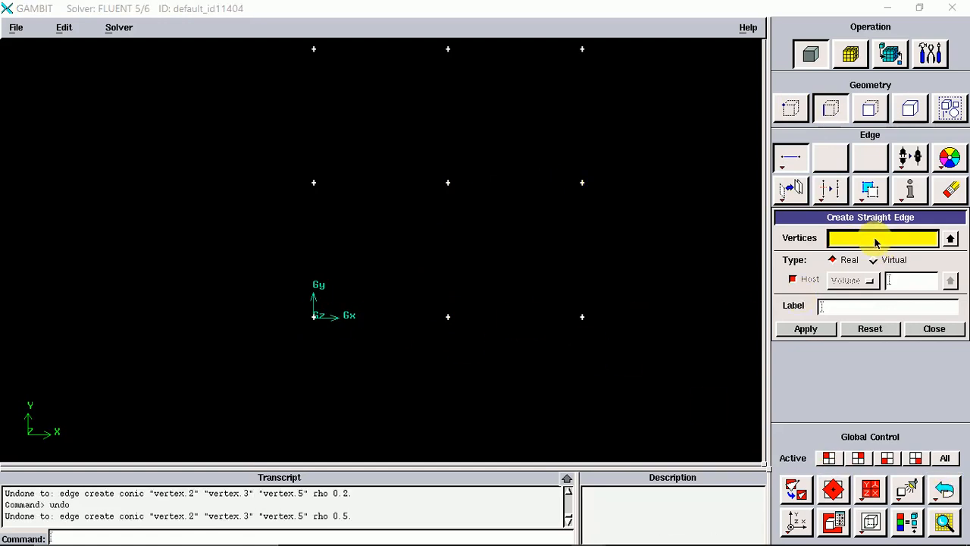
{"action": "left_click", "coordinate": [313, 317], "text": "shift"}
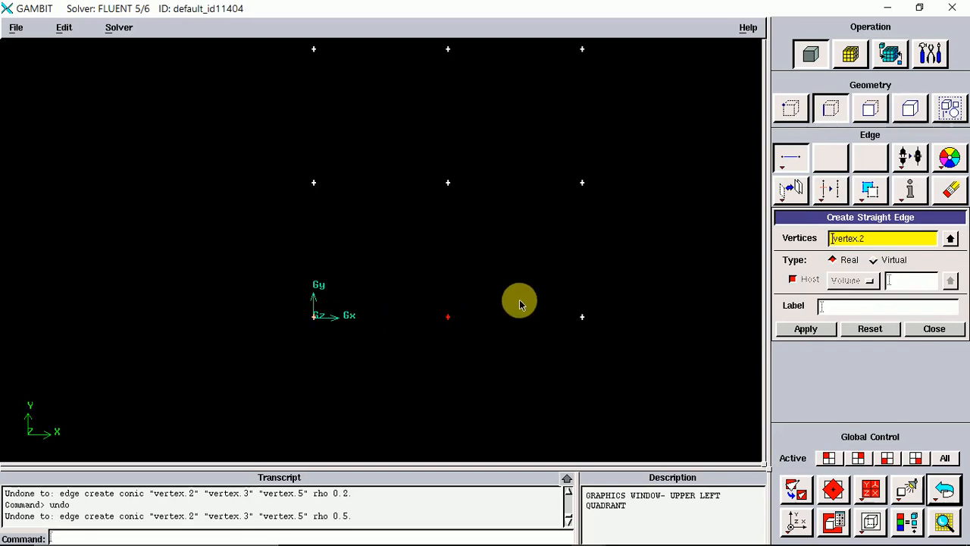
{"action": "middle_click", "coordinate": [466, 250], "text": "shift"}
{"action": "left_click", "coordinate": [448, 183], "text": "shift"}
{"action": "left_click", "coordinate": [447, 317], "text": "shift"}
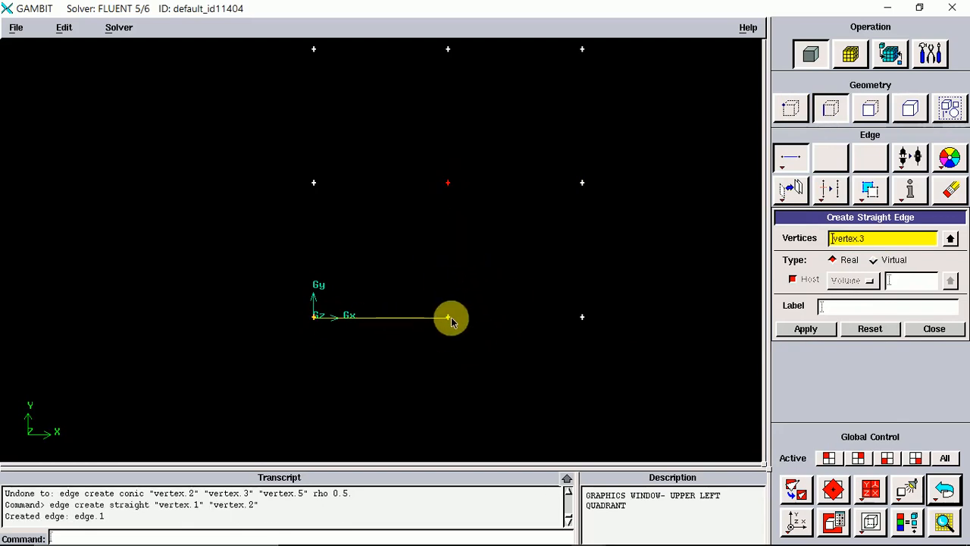
{"action": "middle_click", "coordinate": [455, 293], "text": "shift"}
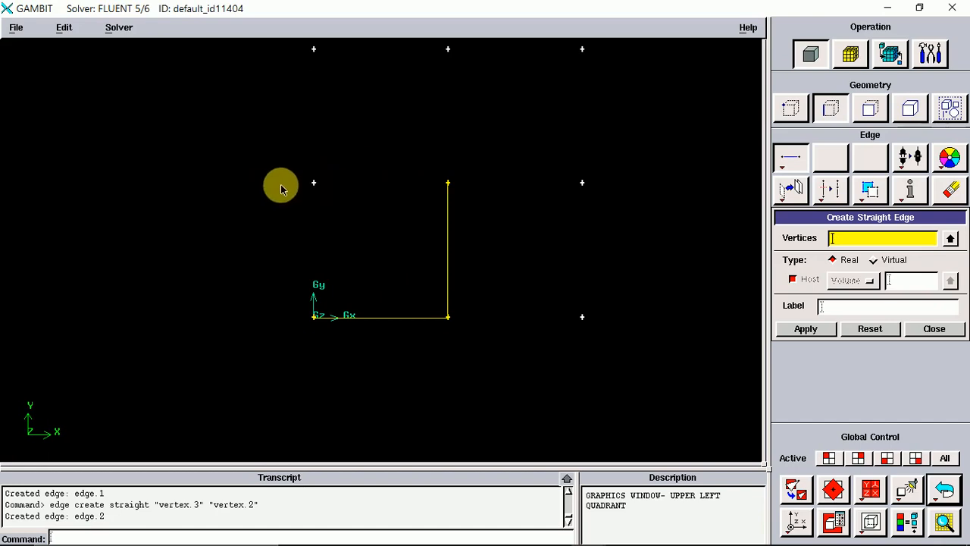
Create straight edges from the centre vertex to the vertex above the origin and from there down to the origin, closing the square.
{"action": "left_click", "coordinate": [450, 185], "text": "shift"}
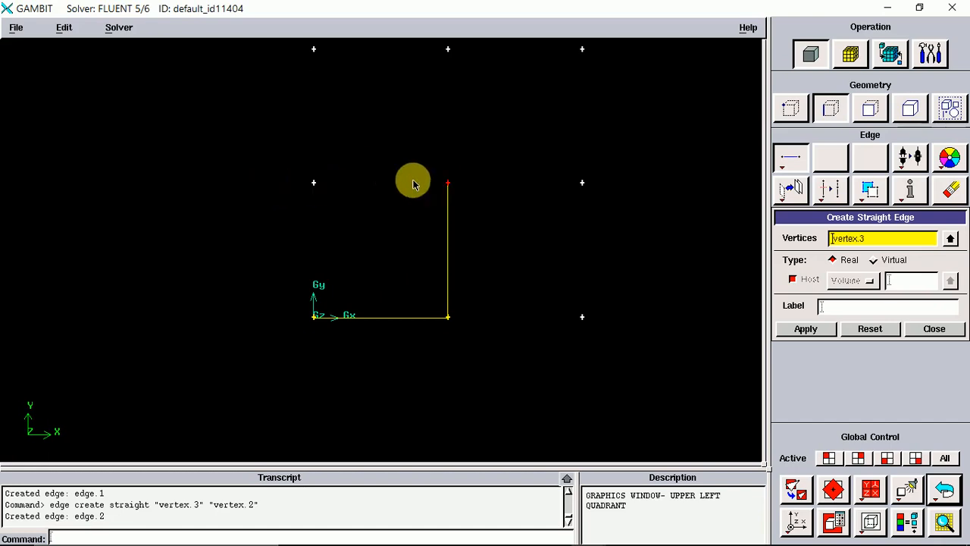
{"action": "left_click", "coordinate": [312, 185], "text": "shift"}
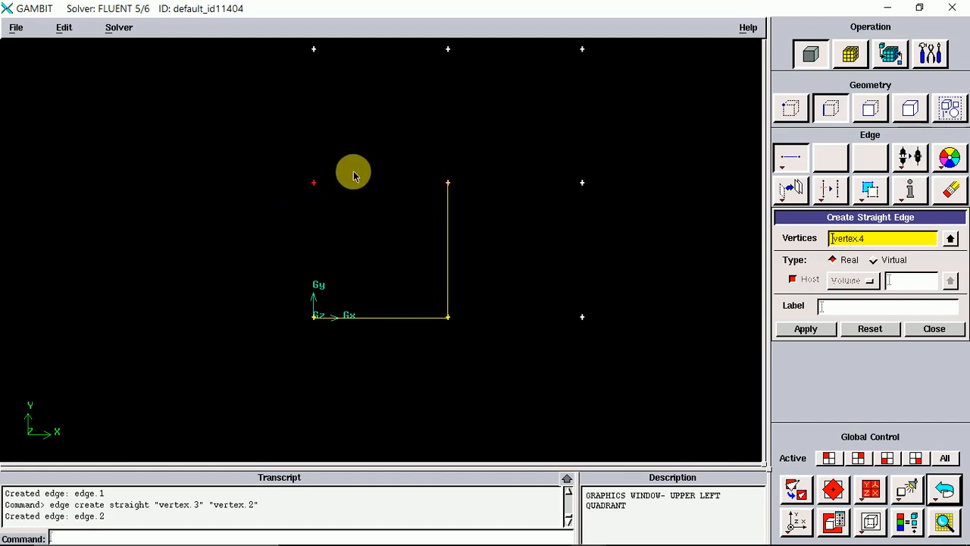
{"action": "middle_click", "coordinate": [355, 178], "text": "shift"}
{"action": "left_click", "coordinate": [312, 320], "text": "shift"}
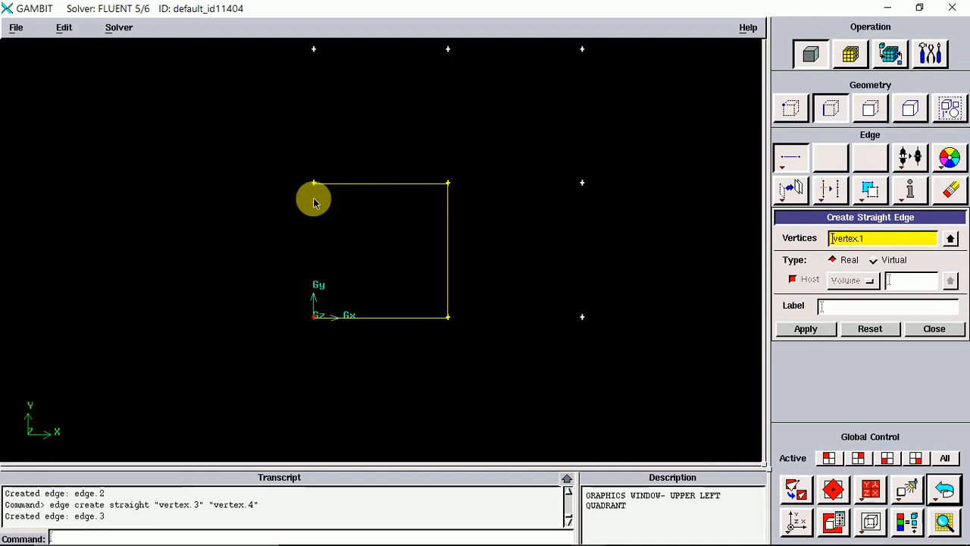
{"action": "left_click", "coordinate": [314, 185], "text": "shift"}
{"action": "middle_click", "coordinate": [376, 187], "text": "shift"}
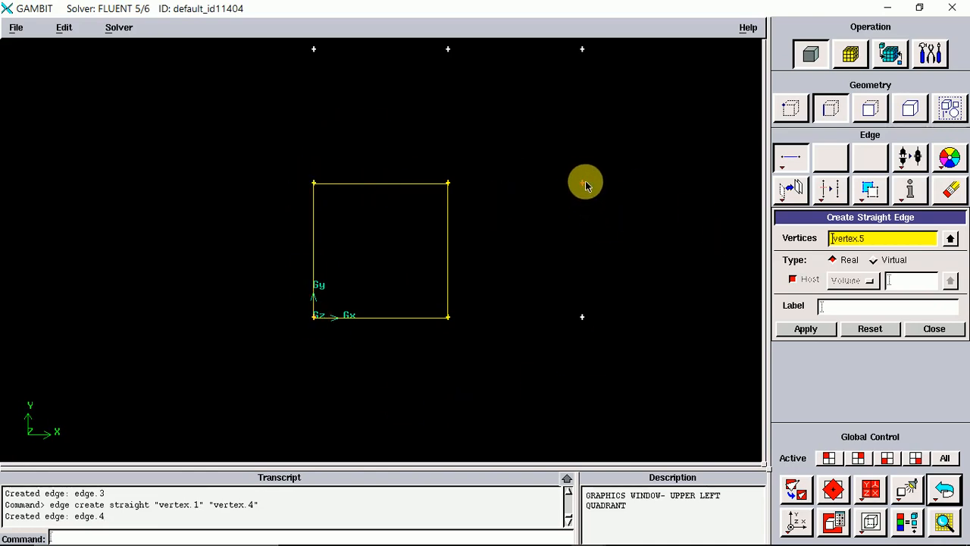
Create straight edges from the right-middle vertex to the top-middle vertex and from the right-middle vertex down to the bottom-right vertex.
{"action": "left_click", "coordinate": [448, 48], "text": "shift"}
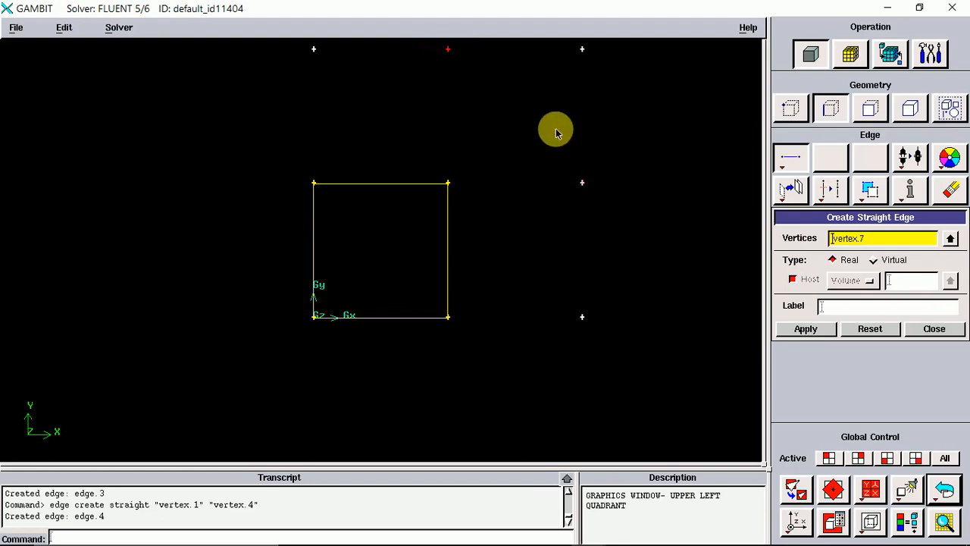
{"action": "middle_click", "coordinate": [557, 130], "text": "shift"}
{"action": "left_click", "coordinate": [582, 182], "text": "shift"}
{"action": "left_click", "coordinate": [582, 317], "text": "shift"}
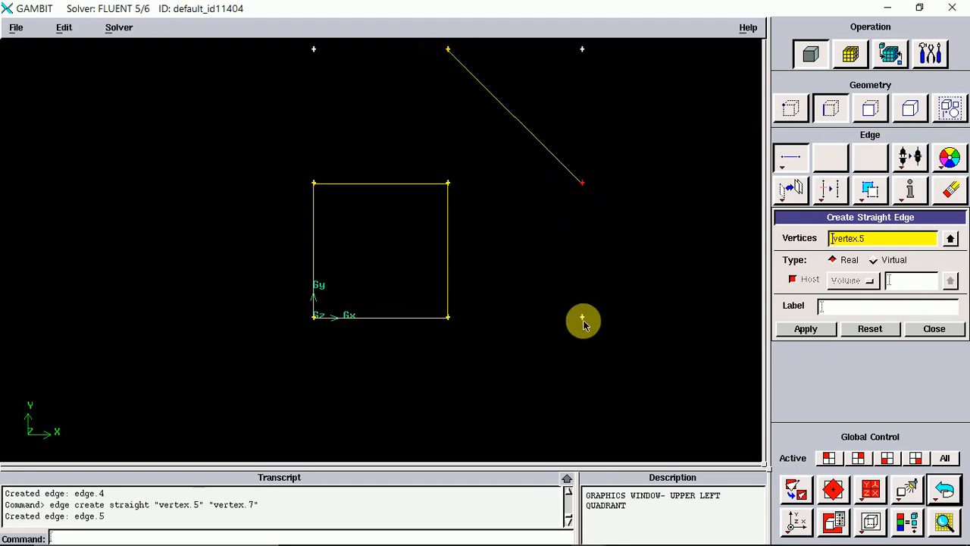
{"action": "middle_click", "coordinate": [602, 292], "text": "shift"}
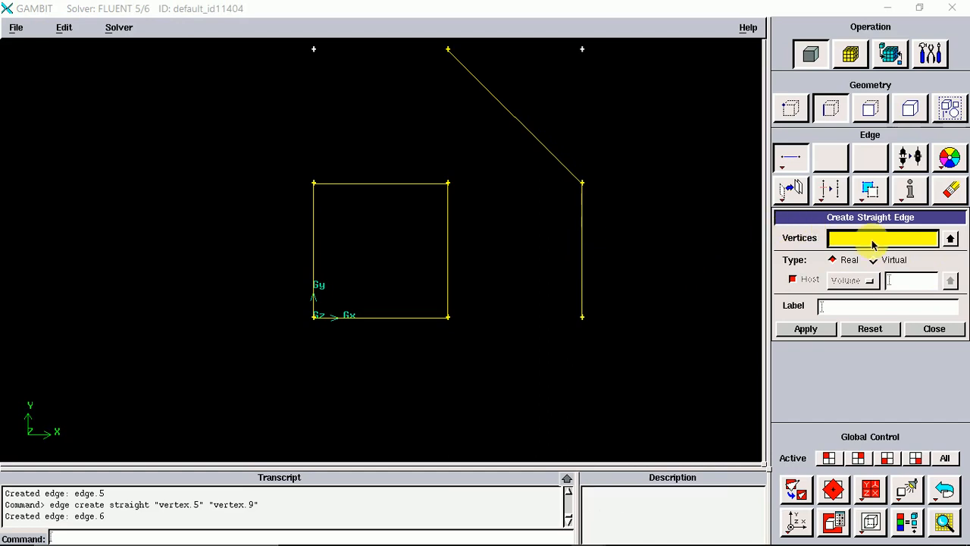
Create a 0.2 radius fillet arc with trimmed edges between the square's right and top edges, then close the Fillet form.
{"action": "right_click", "coordinate": [793, 160]}
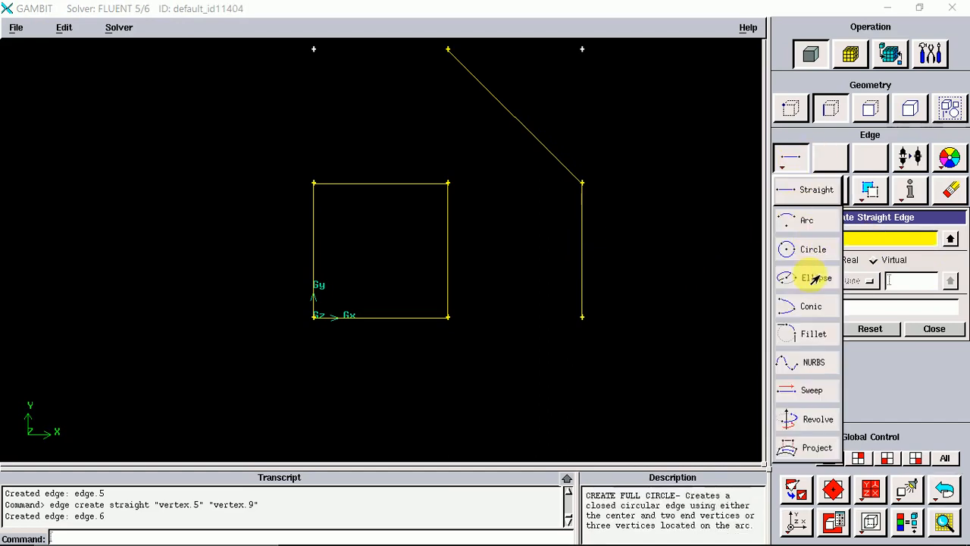
{"action": "left_click", "coordinate": [809, 337]}
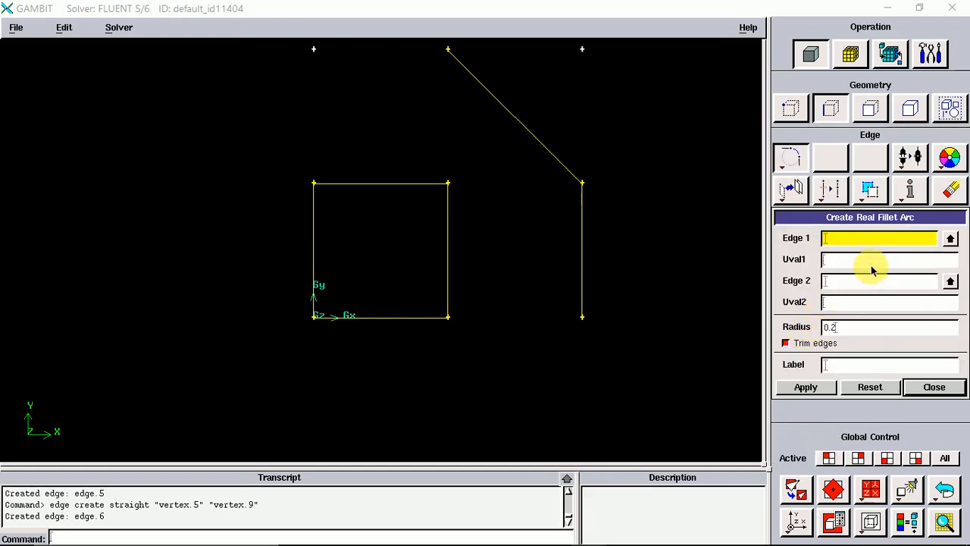
{"action": "left_click", "coordinate": [856, 240]}
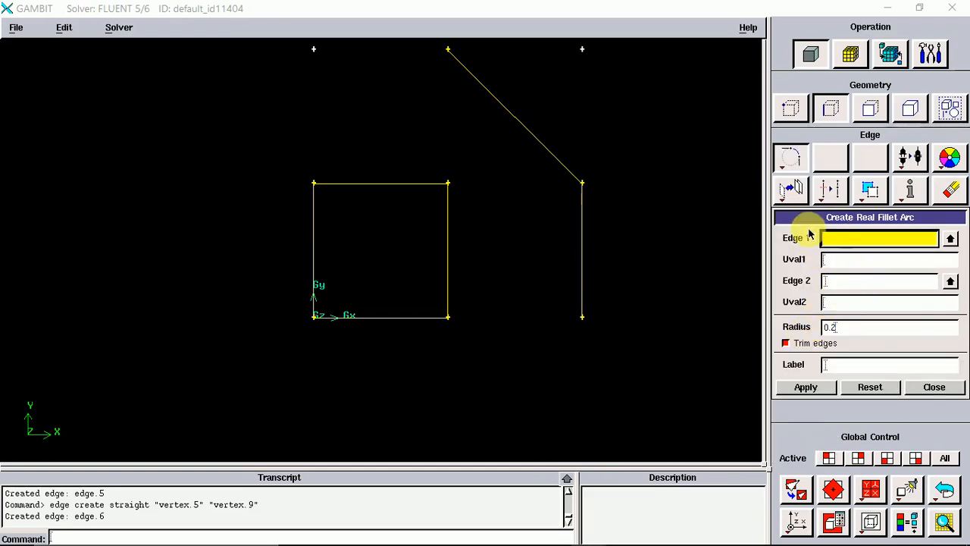
{"action": "left_click", "coordinate": [564, 165], "text": "shift"}
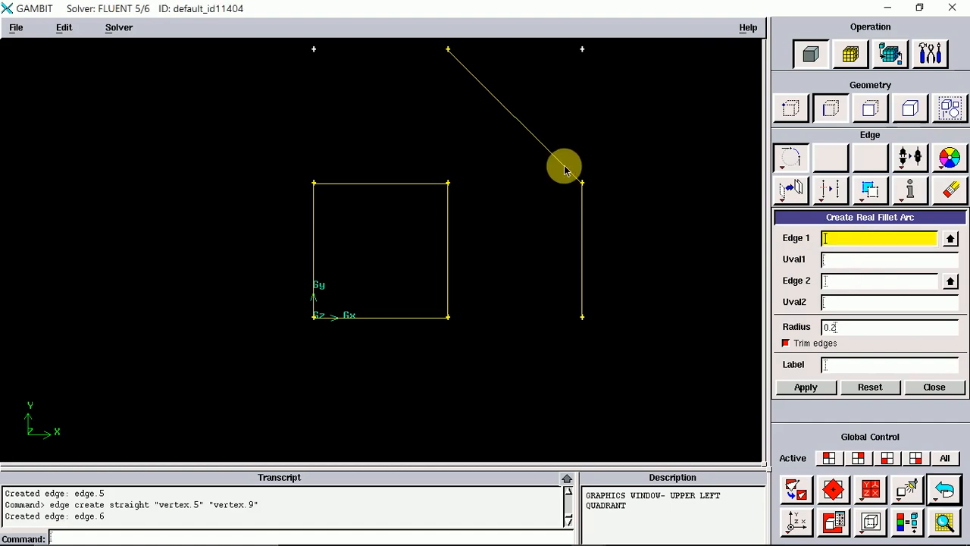
{"action": "left_click", "coordinate": [574, 164], "text": "shift"}
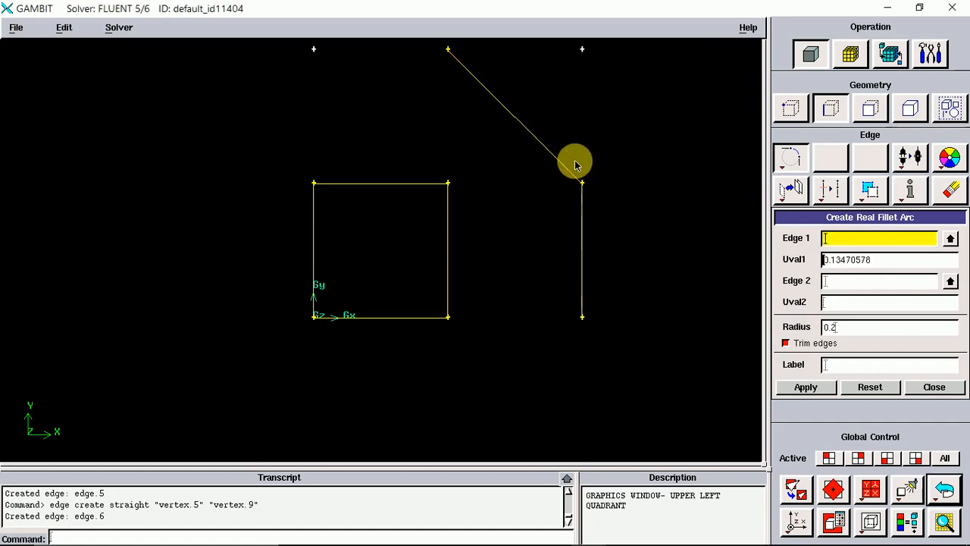
{"action": "left_click", "coordinate": [556, 160], "text": "shift"}
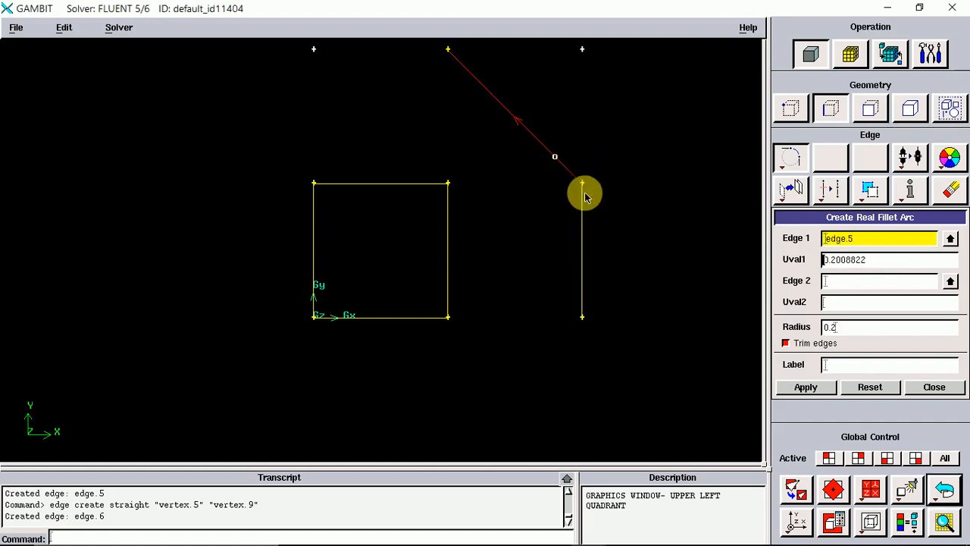
{"action": "left_click", "coordinate": [404, 185], "text": "shift"}
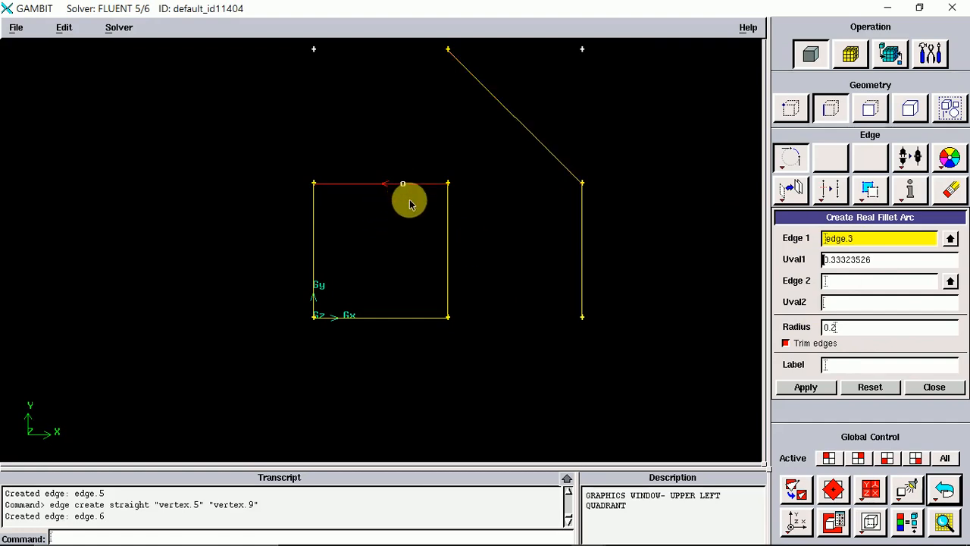
{"action": "left_click", "coordinate": [448, 234], "text": "shift"}
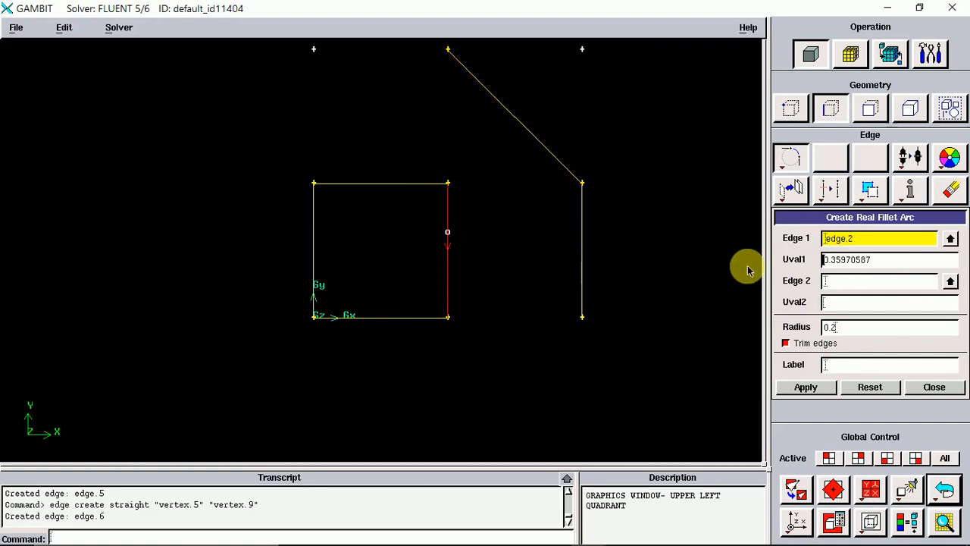
{"action": "left_click", "coordinate": [834, 286]}
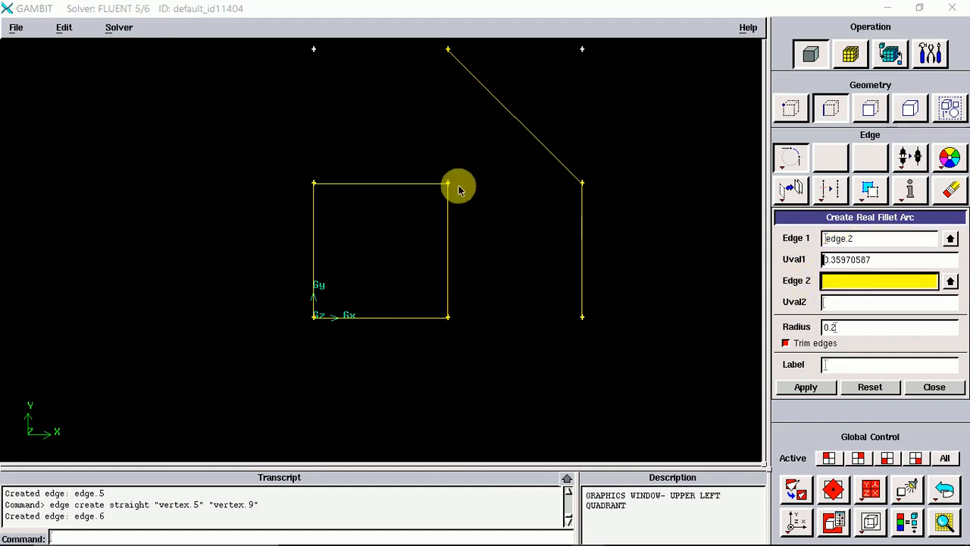
{"action": "left_click", "coordinate": [390, 184], "text": "shift"}
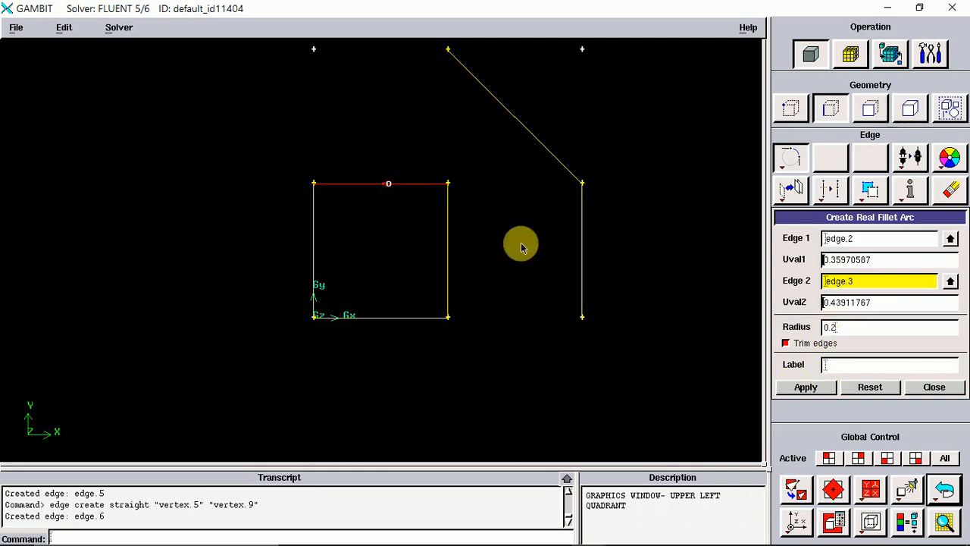
{"action": "left_click", "coordinate": [797, 387]}
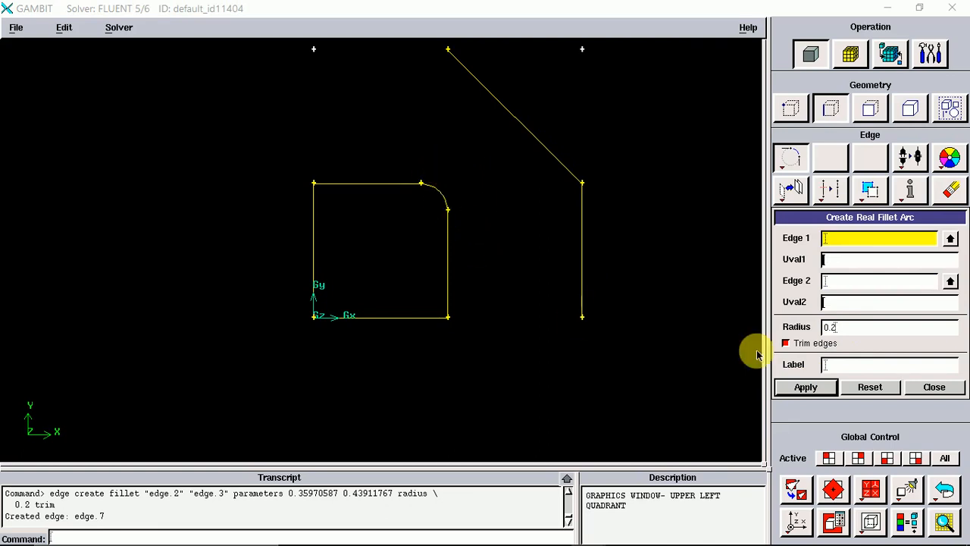
{"action": "left_click", "coordinate": [947, 386]}
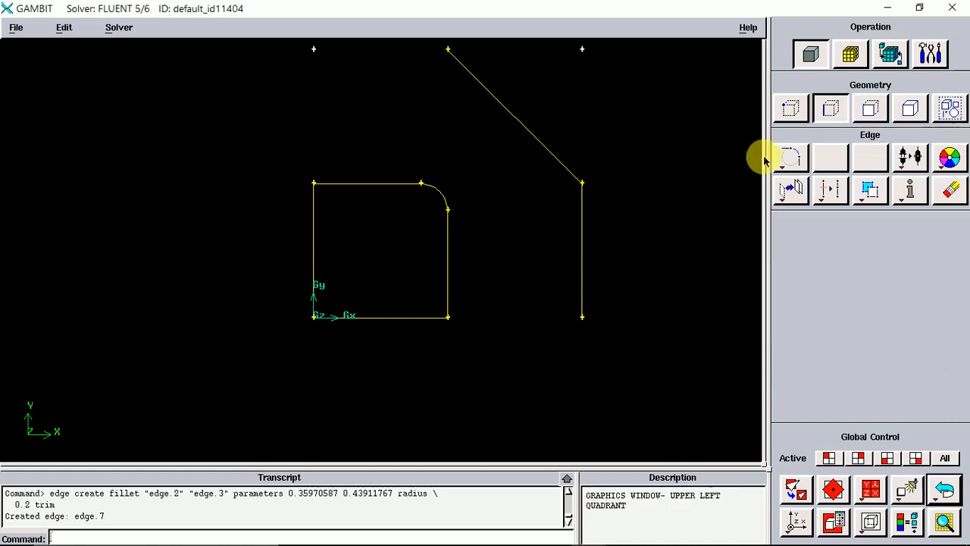
Create an interpolated NURBS edge through the origin, top-left, both fillet end and bottom-right vertices, then close the form.
{"action": "right_click", "coordinate": [790, 158]}
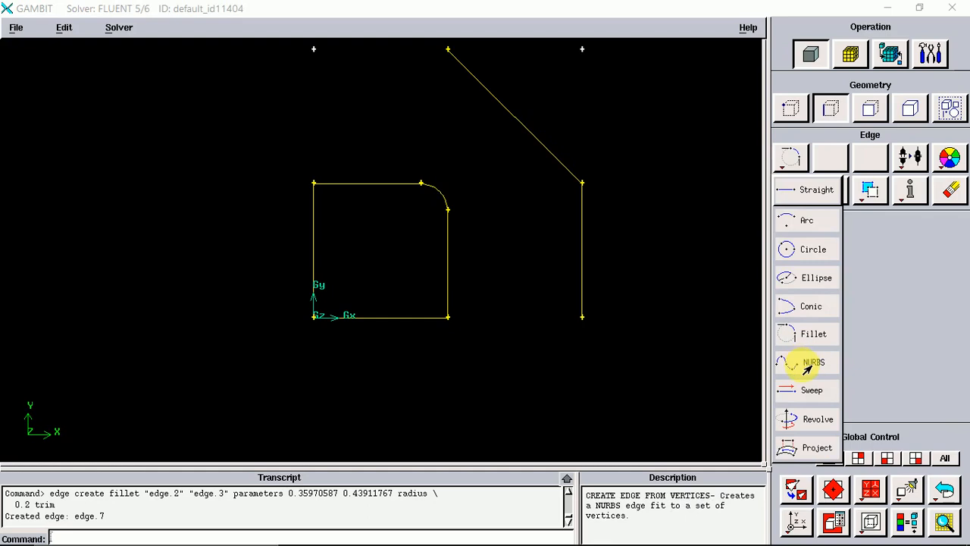
{"action": "left_click", "coordinate": [808, 363]}
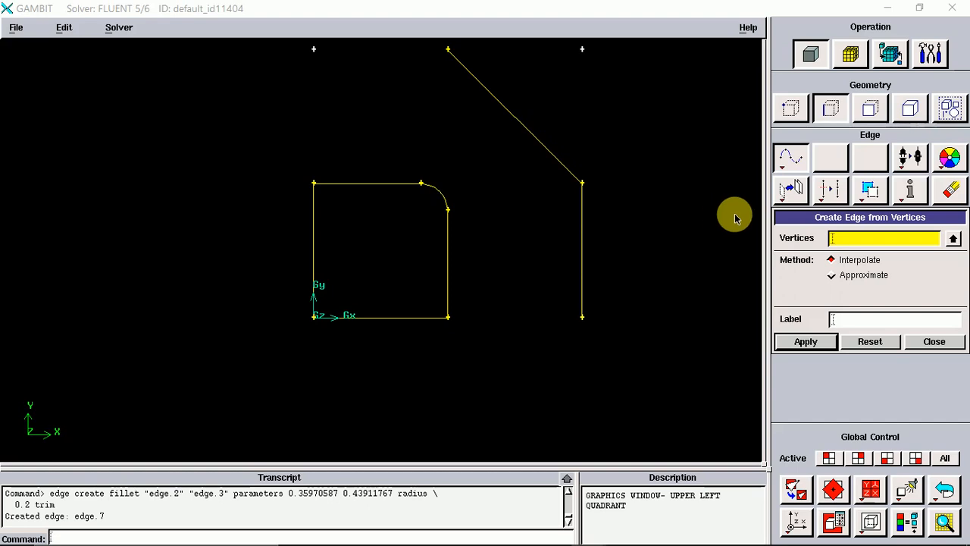
{"action": "left_click", "coordinate": [314, 317], "text": "shift"}
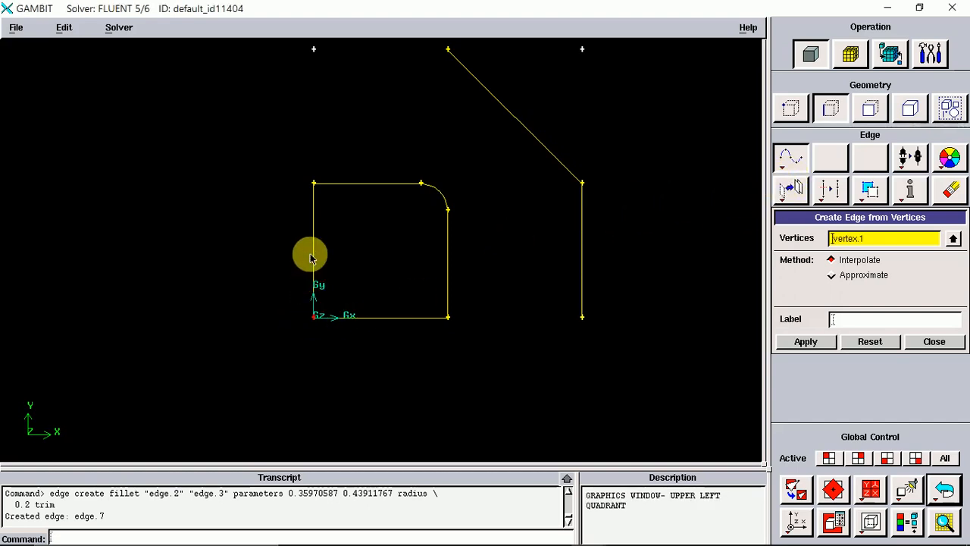
{"action": "left_click", "coordinate": [314, 182], "text": "shift"}
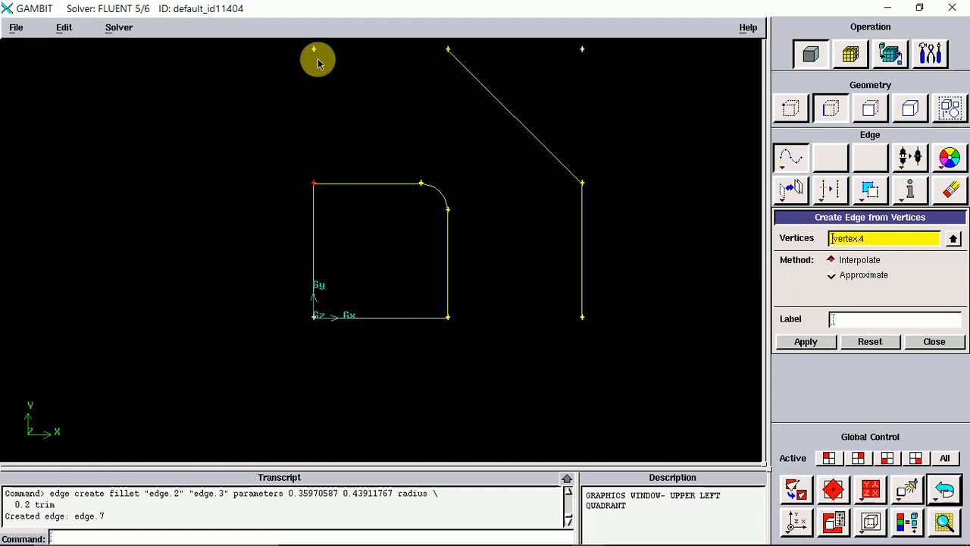
{"action": "left_click", "coordinate": [448, 212], "text": "shift"}
{"action": "left_click", "coordinate": [422, 184], "text": "shift"}
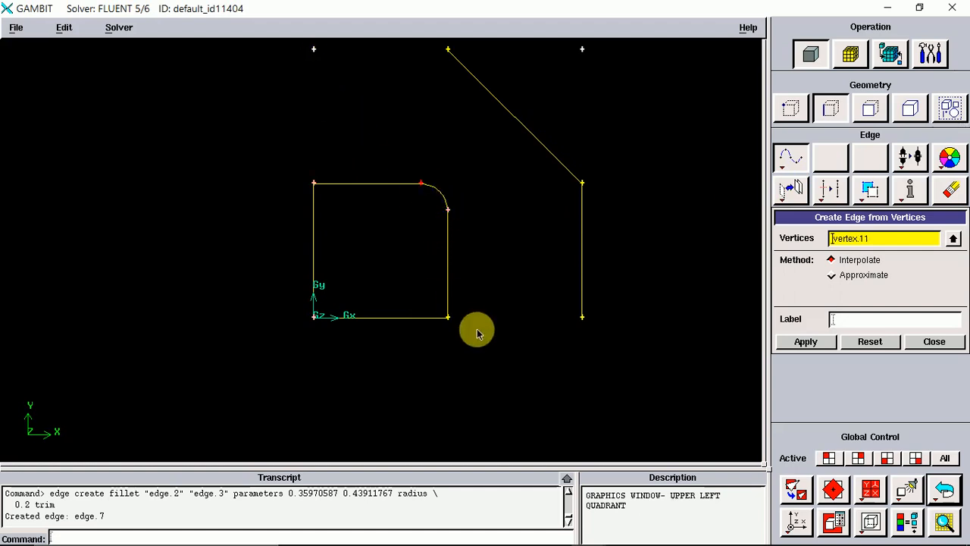
{"action": "left_click", "coordinate": [448, 316], "text": "shift"}
{"action": "middle_click", "coordinate": [559, 254], "text": "shift"}
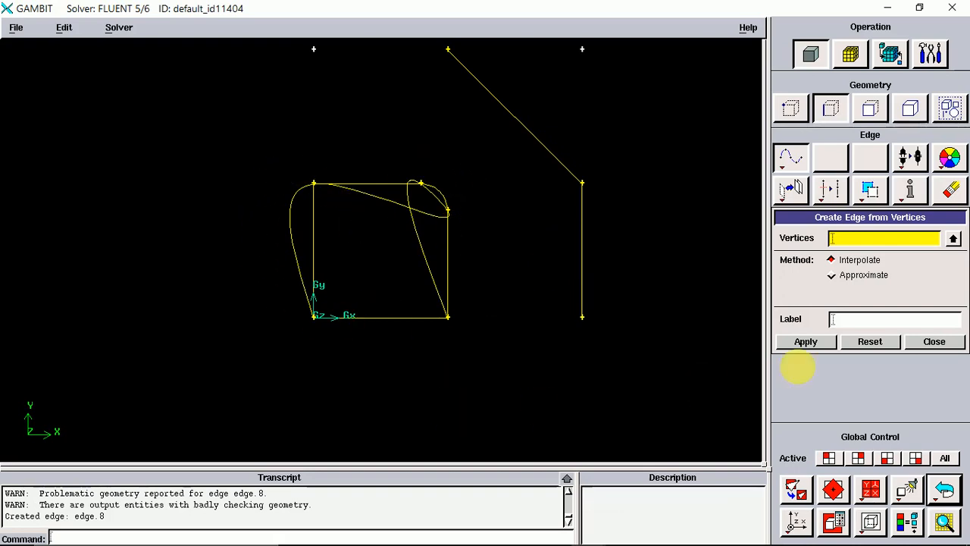
{"action": "left_click", "coordinate": [832, 275]}
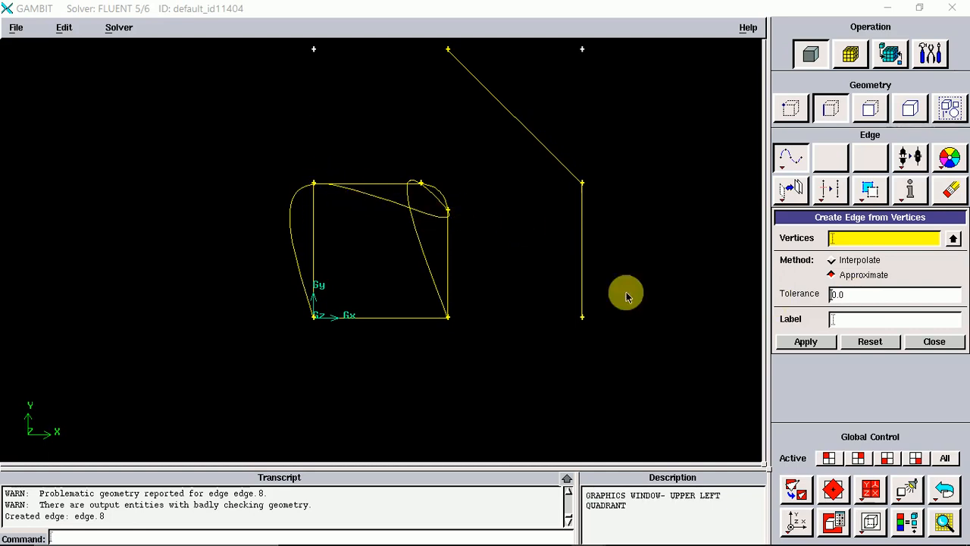
{"action": "left_click", "coordinate": [934, 342]}
Open the Sweep Vertices form and undo every edge created so far, leaving only the grid vertices.
{"action": "right_click", "coordinate": [789, 172]}
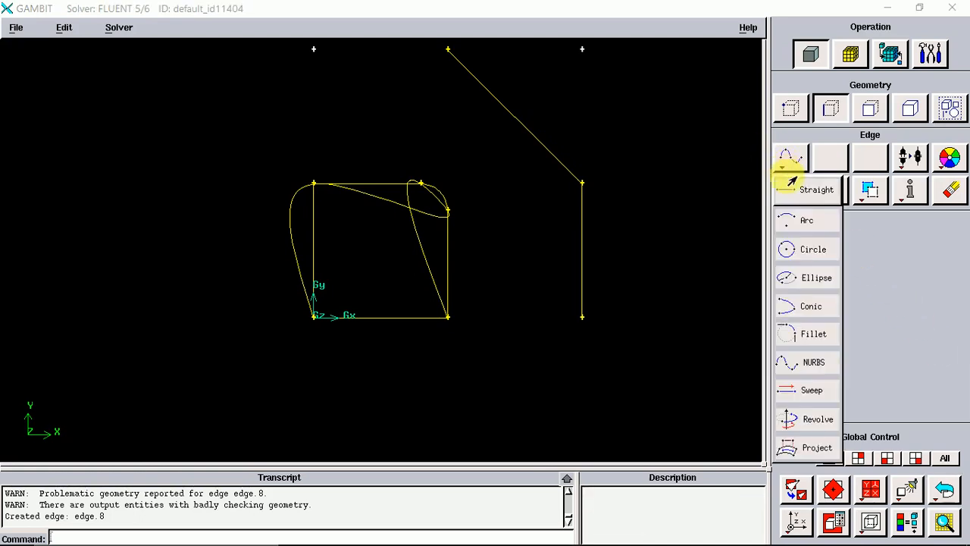
{"action": "left_click", "coordinate": [802, 395]}
{"action": "left_click", "coordinate": [944, 489]}
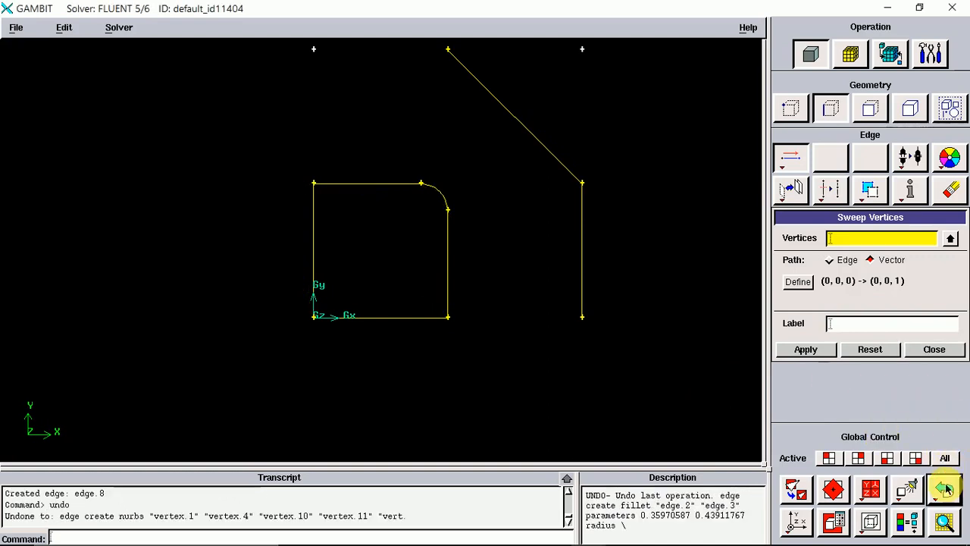
{"action": "left_click", "coordinate": [944, 489]}
{"action": "left_click", "coordinate": [944, 488]}
{"action": "left_click", "coordinate": [945, 488]}
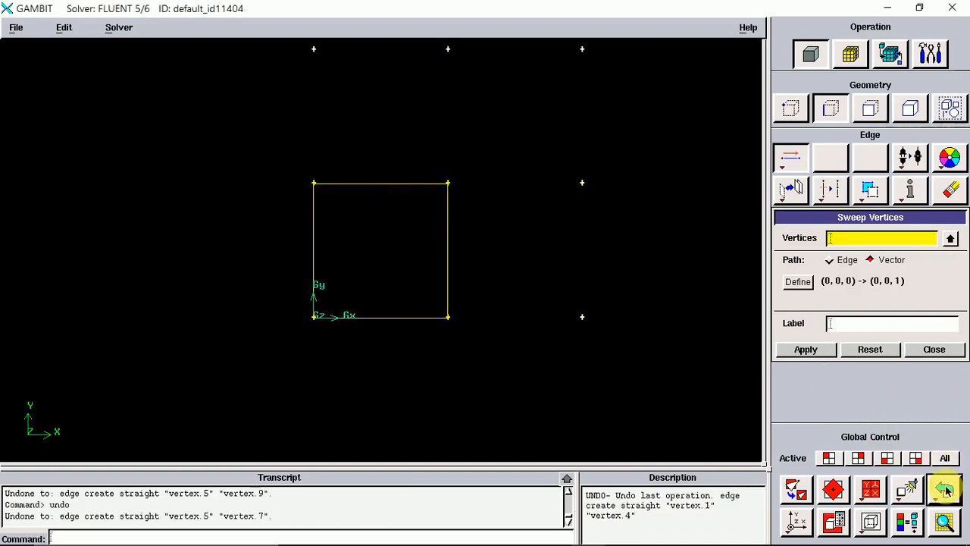
{"action": "left_click", "coordinate": [946, 489]}
{"action": "left_click", "coordinate": [945, 489]}
{"action": "left_click", "coordinate": [945, 489]}
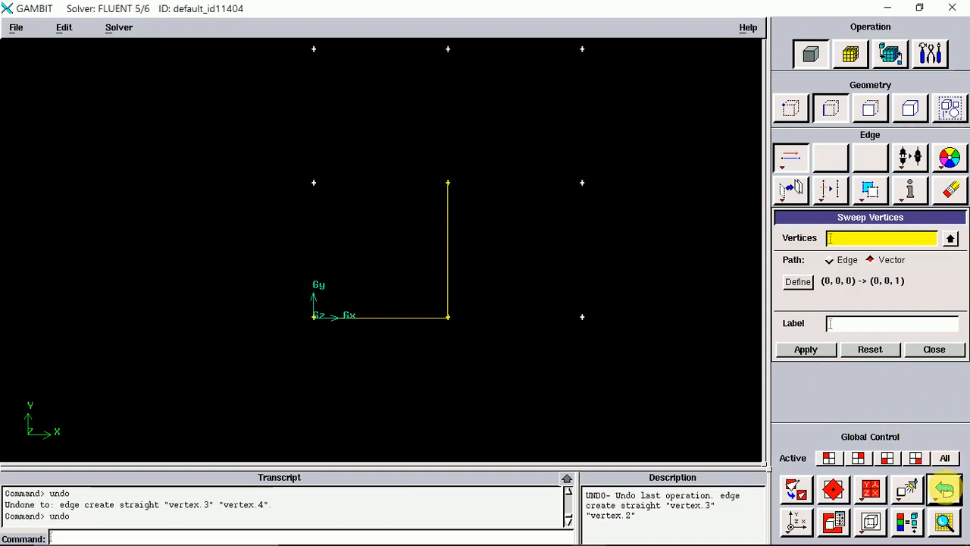
{"action": "left_click", "coordinate": [945, 489]}
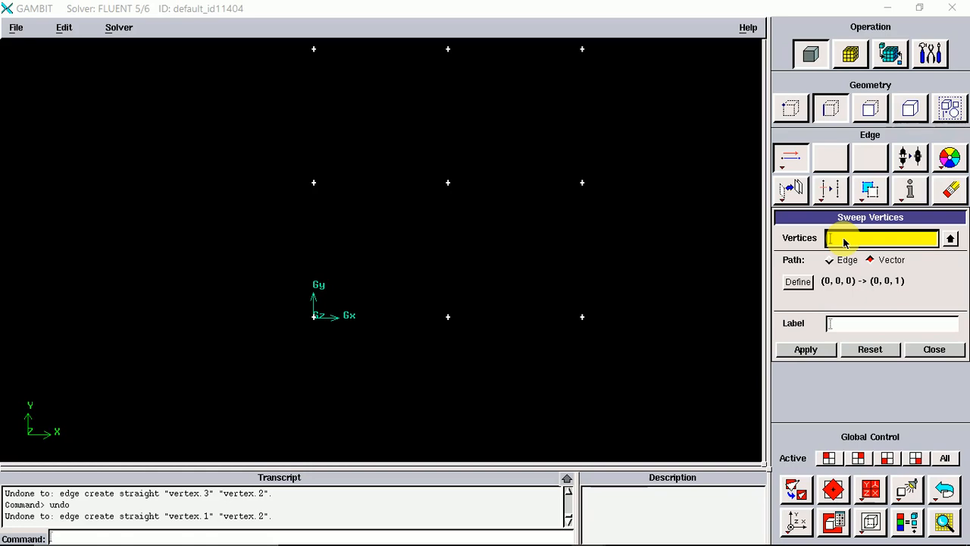
Sweep the bottom-right vertex along a vector in the positive X direction to create a straight edge.
{"action": "left_click", "coordinate": [582, 318], "text": "shift"}
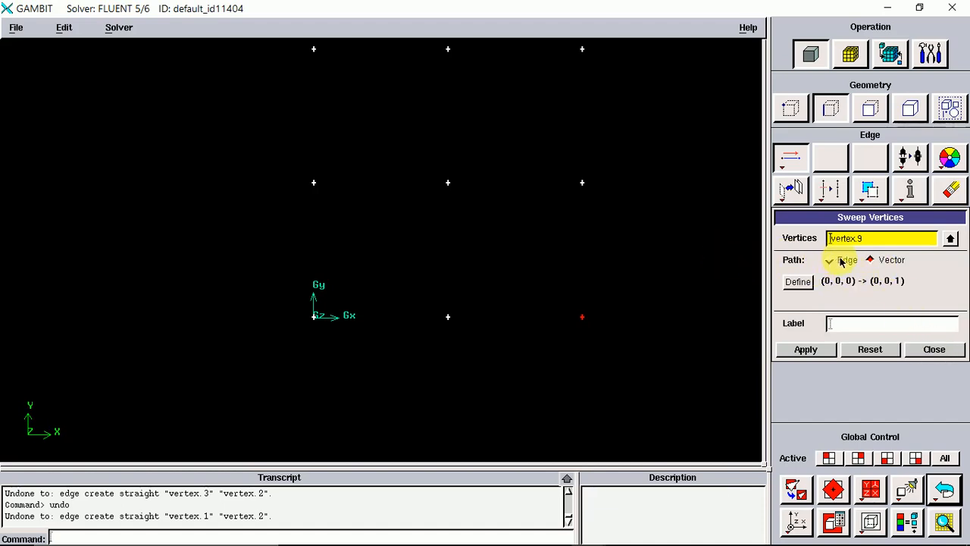
{"action": "left_click", "coordinate": [882, 262]}
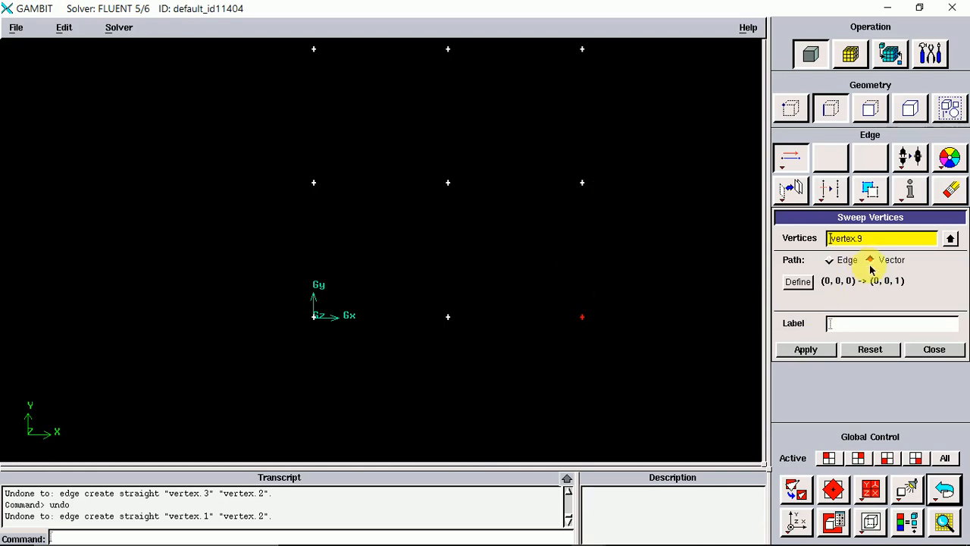
{"action": "left_click", "coordinate": [798, 281]}
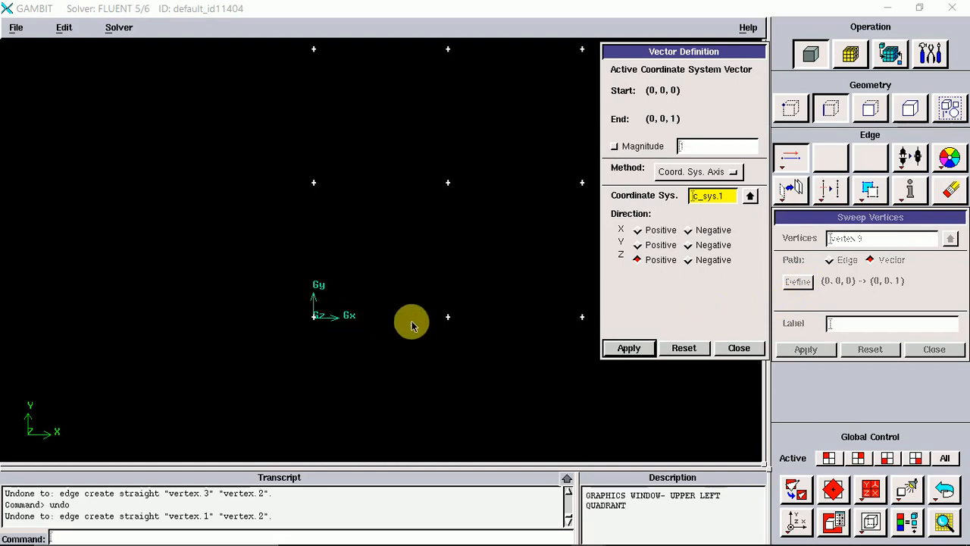
{"action": "left_click", "coordinate": [637, 230]}
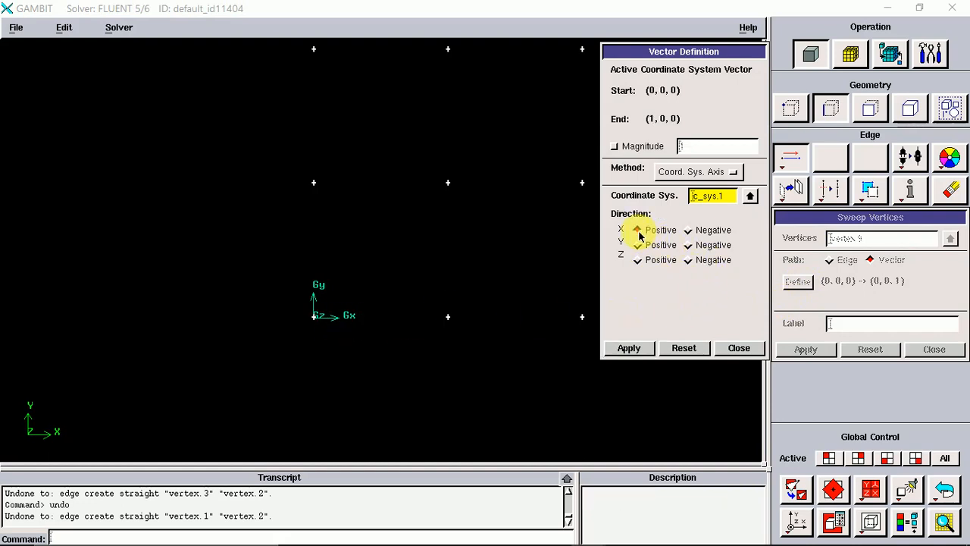
{"action": "left_click", "coordinate": [631, 348]}
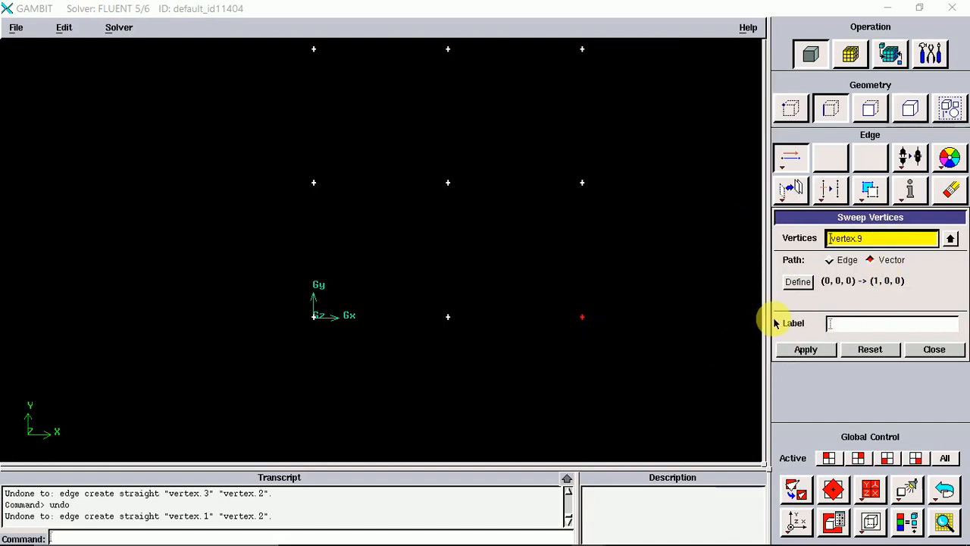
{"action": "left_click", "coordinate": [805, 356]}
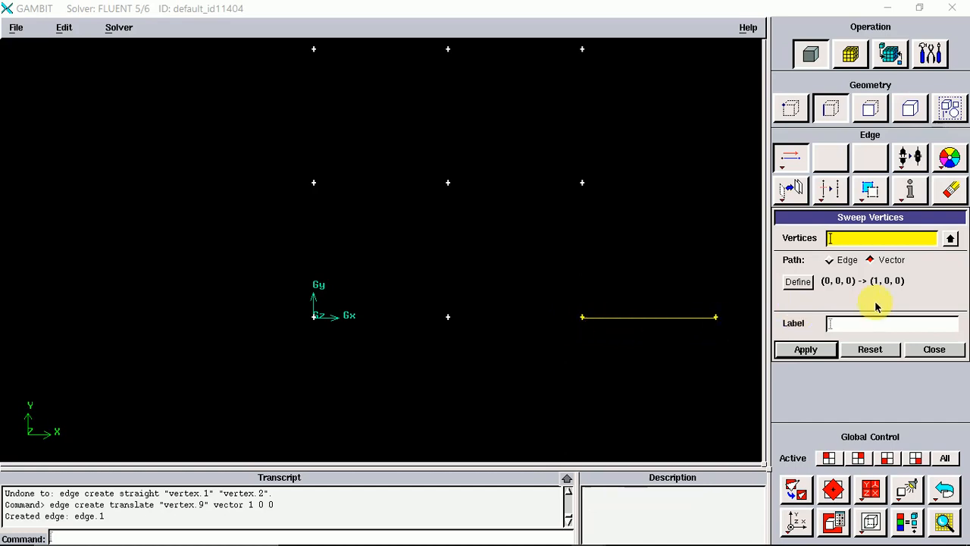
Inspect the sweep vector definition and its Magnitude option, then close it and the Sweep Vertices form.
{"action": "left_click", "coordinate": [792, 285]}
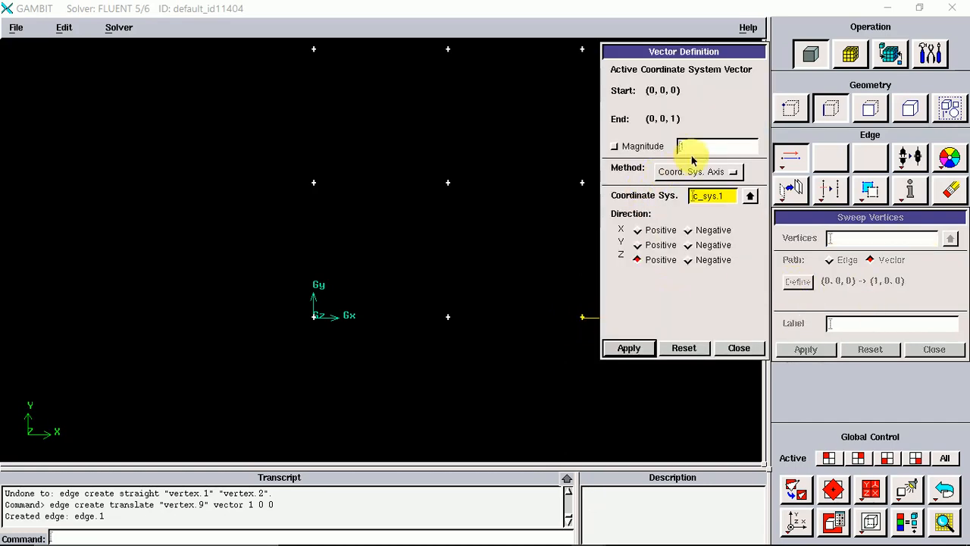
{"action": "left_click", "coordinate": [614, 147]}
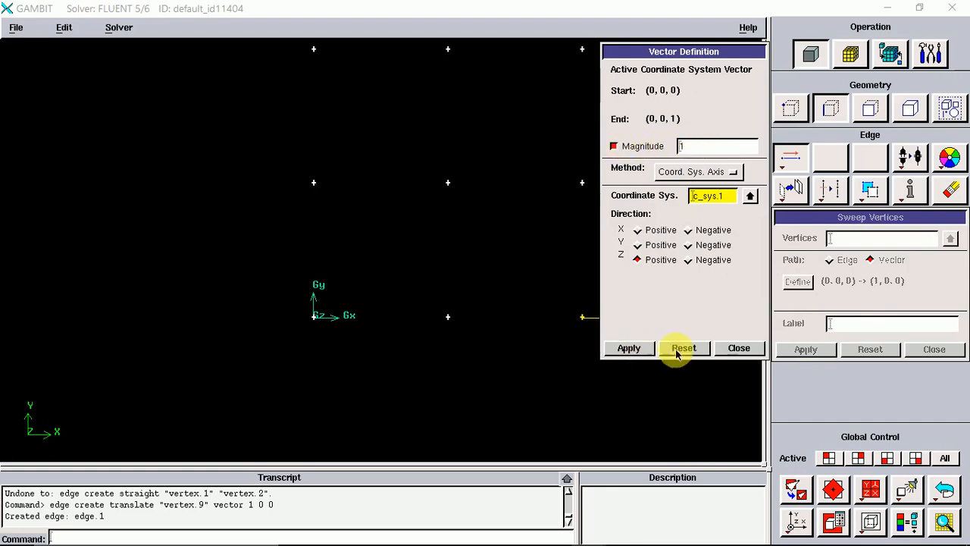
{"action": "left_click", "coordinate": [735, 348]}
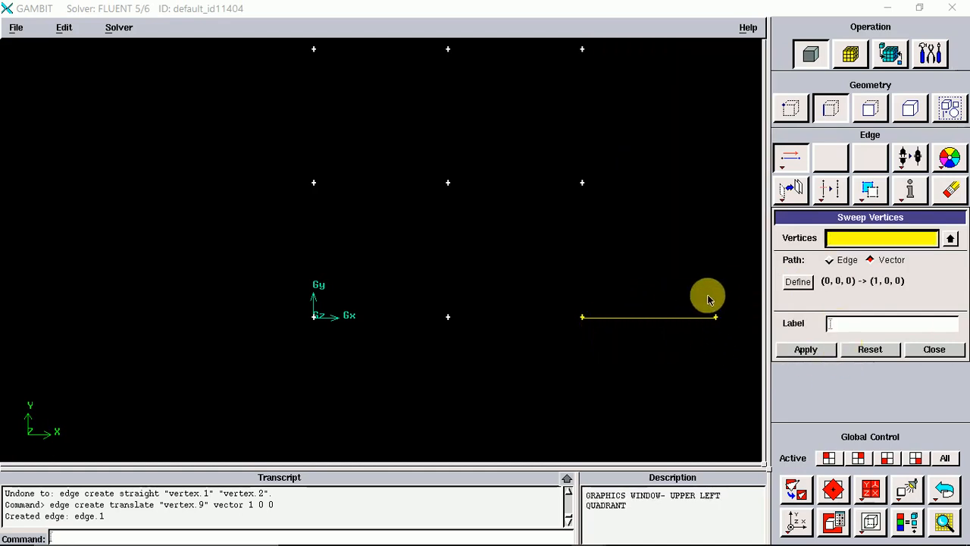
{"action": "left_click", "coordinate": [929, 349]}
Revolve the straight edge's left-end vertex 360 degrees about the positive Z axis to create a full circle edge.
{"action": "right_click", "coordinate": [789, 157]}
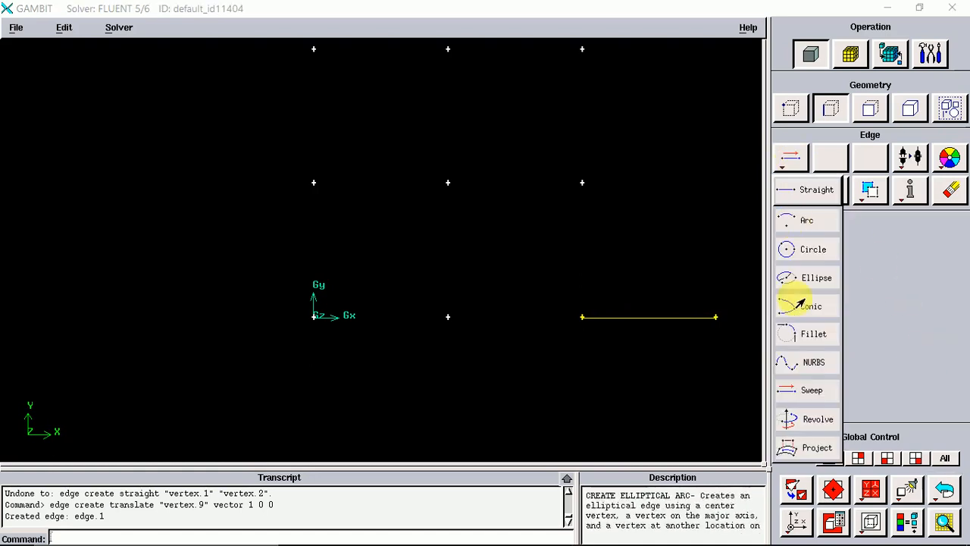
{"action": "left_click", "coordinate": [802, 419]}
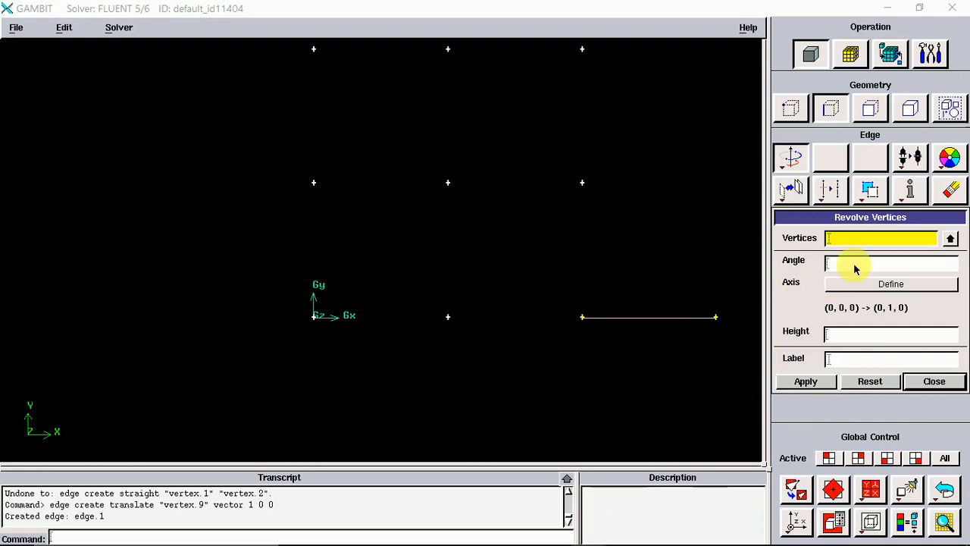
{"action": "left_click", "coordinate": [848, 241]}
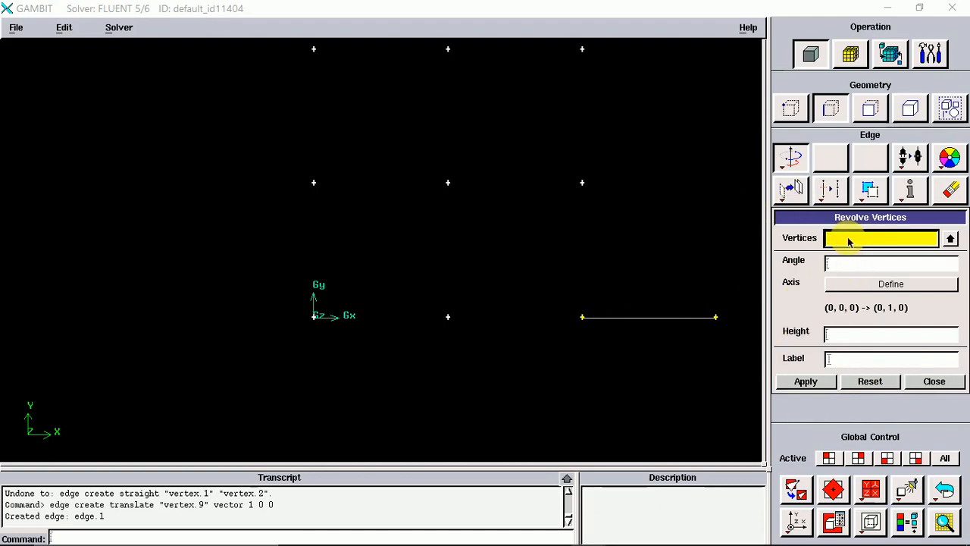
{"action": "left_click", "coordinate": [582, 317], "text": "shift"}
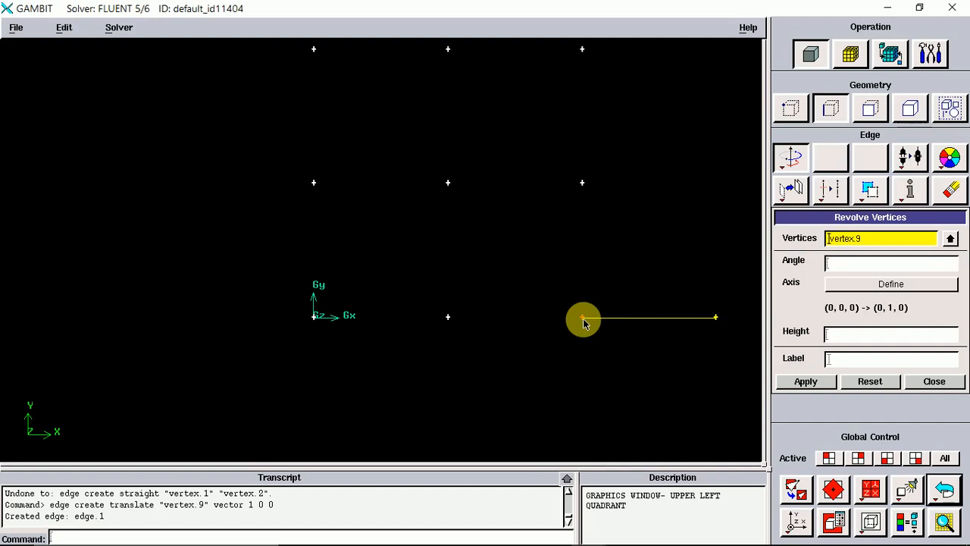
{"action": "left_click", "coordinate": [852, 265]}
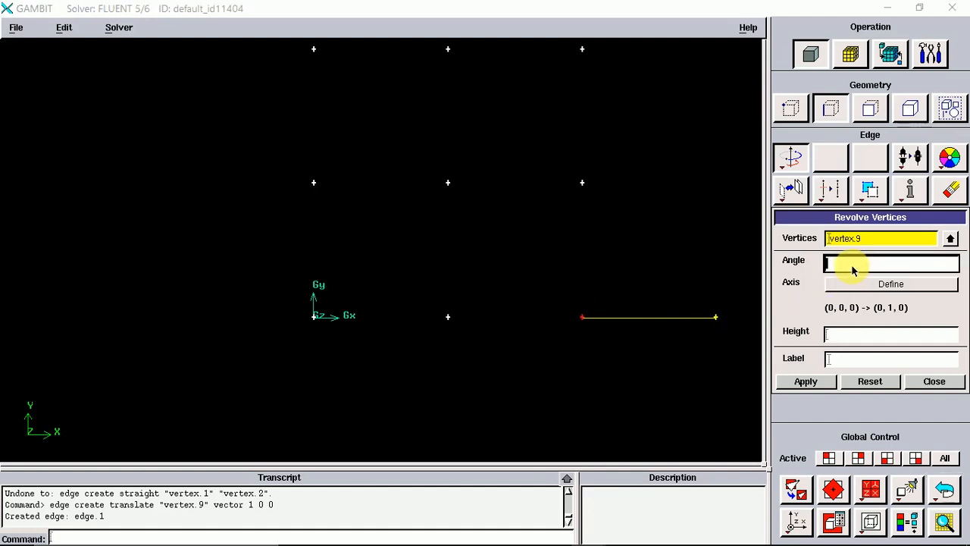
{"action": "left_click", "coordinate": [918, 285]}
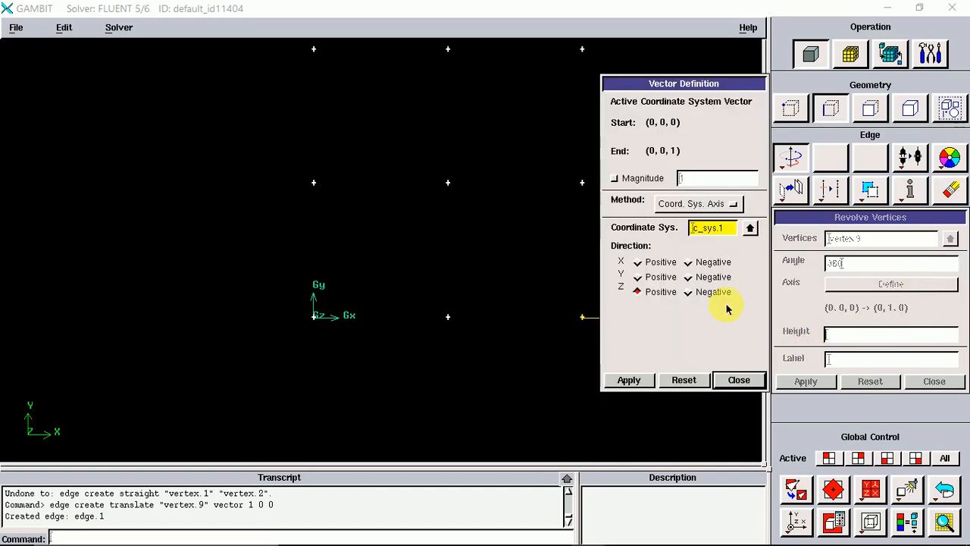
{"action": "left_click", "coordinate": [637, 291]}
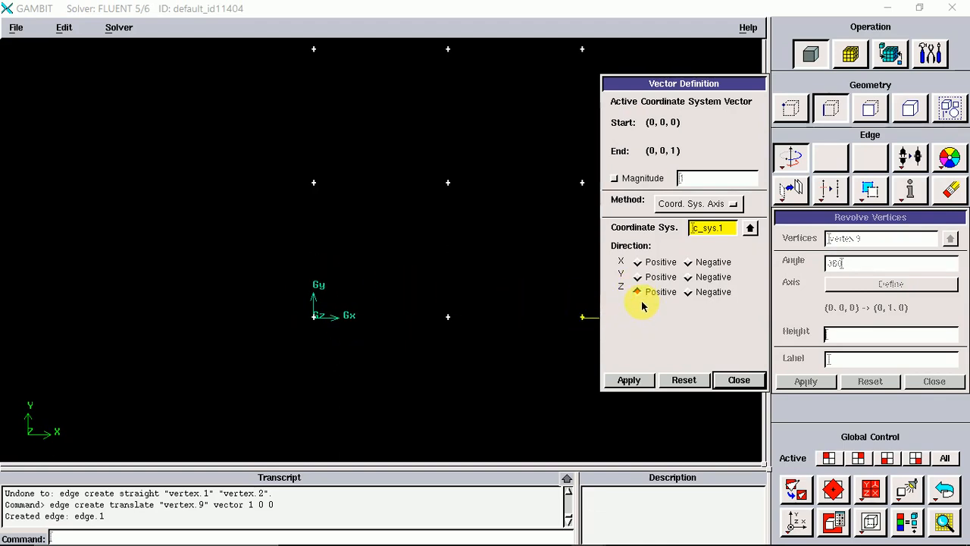
{"action": "left_click", "coordinate": [629, 380]}
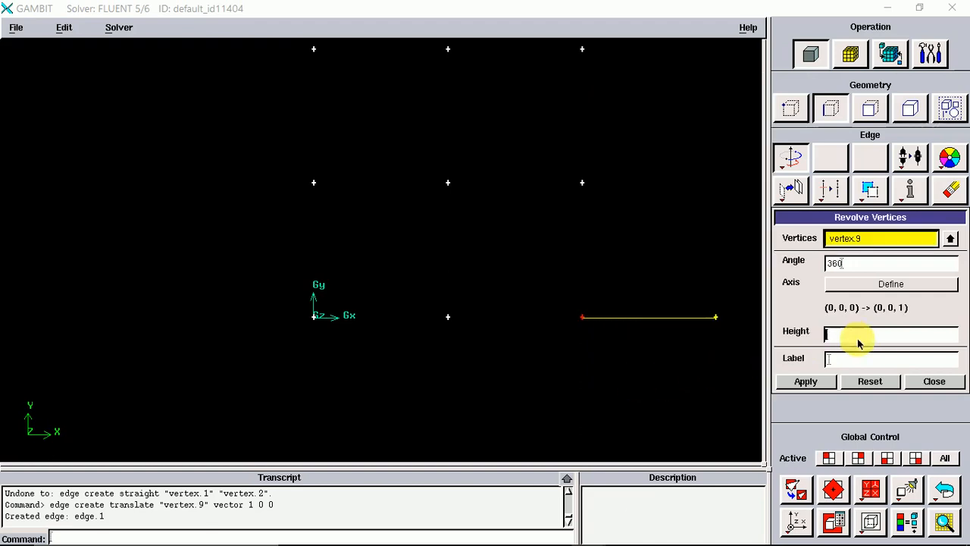
{"action": "left_click", "coordinate": [808, 383]}
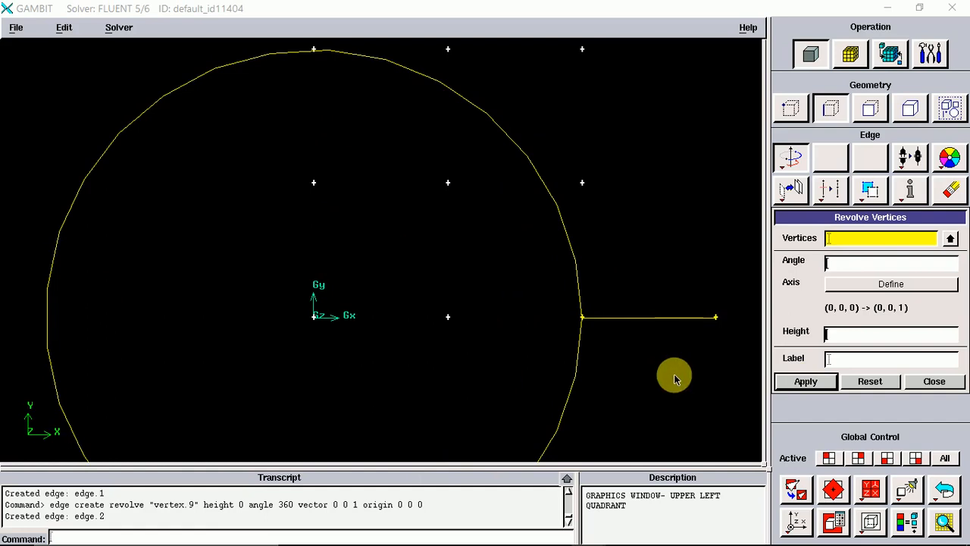
{"action": "left_click_drag", "start_coordinate": [675, 377], "coordinate": [572, 377]}
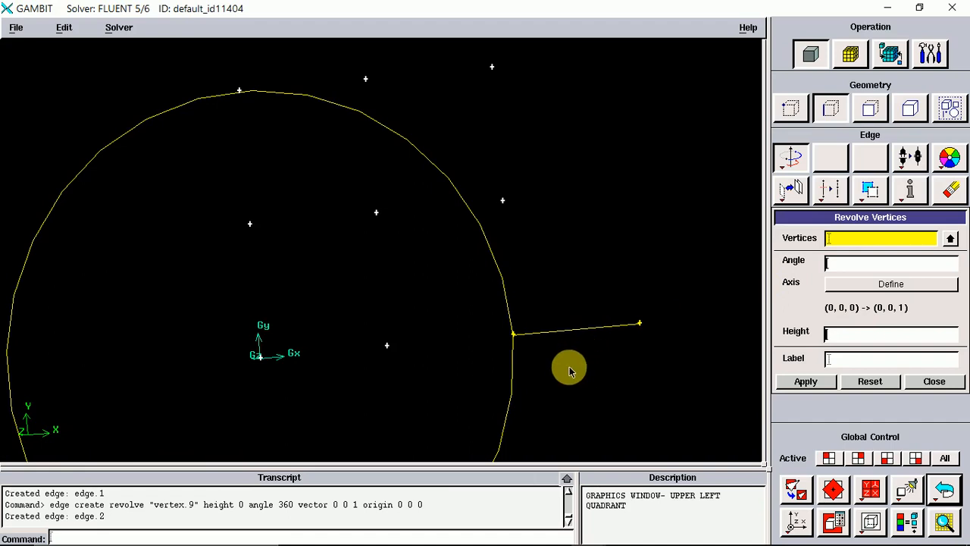
{"action": "left_click", "coordinate": [852, 241]}
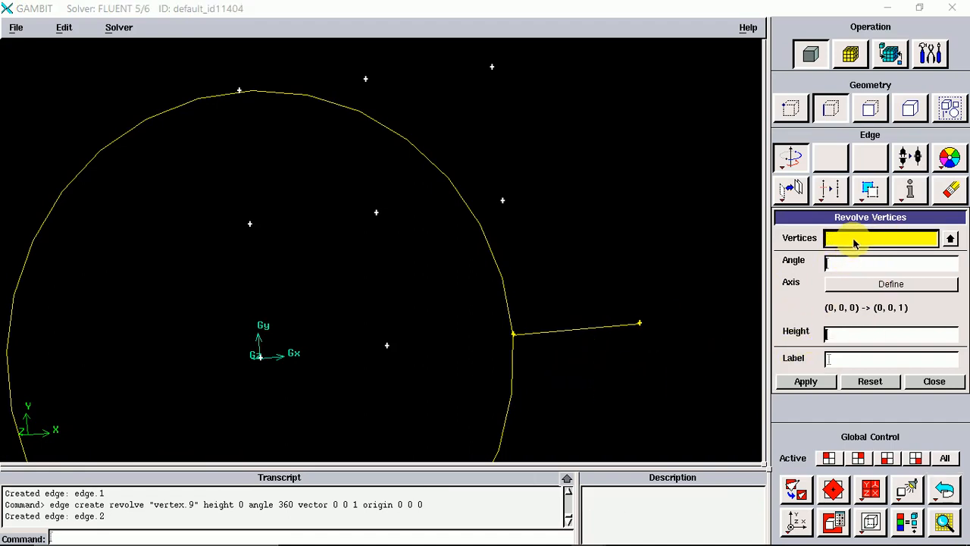
{"action": "left_click", "coordinate": [513, 334], "text": "shift"}
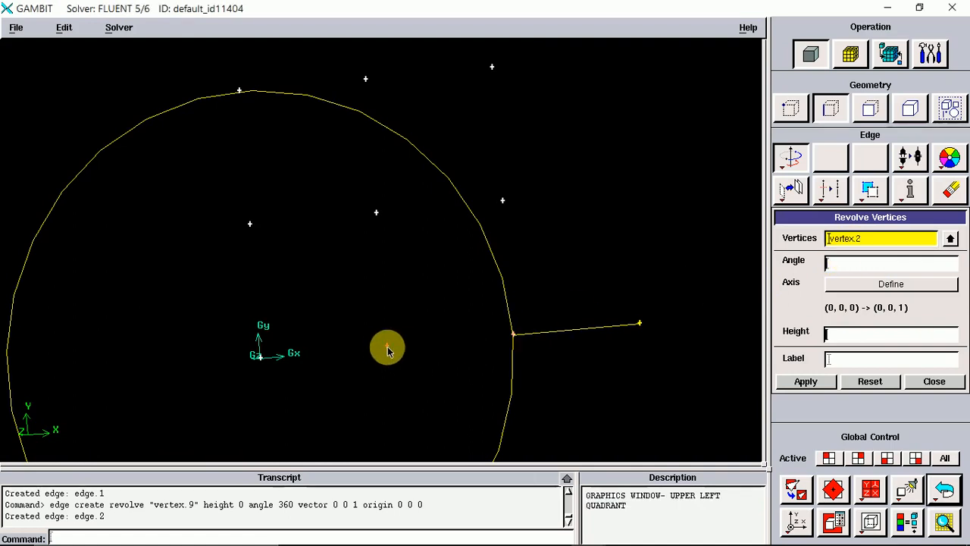
{"action": "left_click", "coordinate": [886, 242]}
{"action": "left_click", "coordinate": [868, 381]}
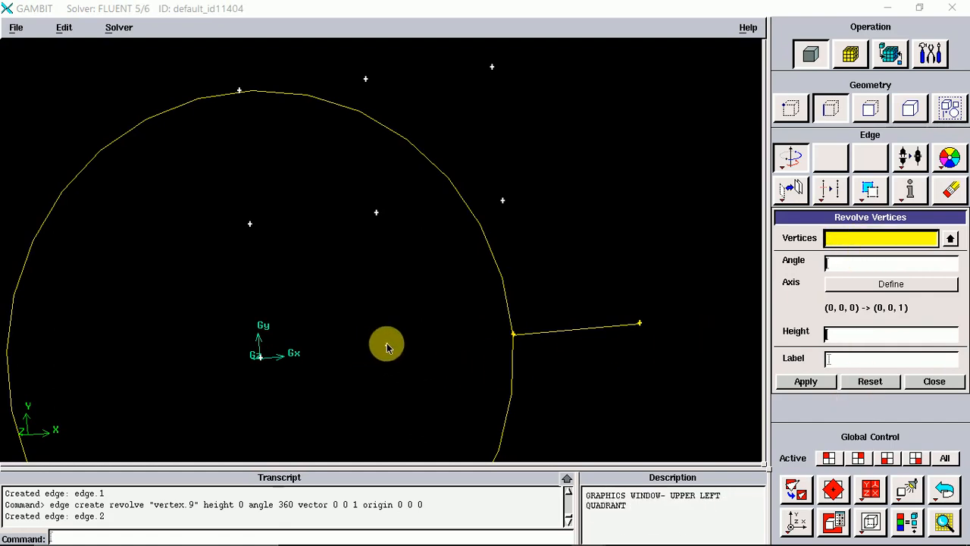
Revolve the vertex right of the origin 720 degrees about the positive Z axis with height 2 to create a helical edge.
{"action": "left_click", "coordinate": [387, 344], "text": "shift"}
{"action": "left_click", "coordinate": [849, 269]}
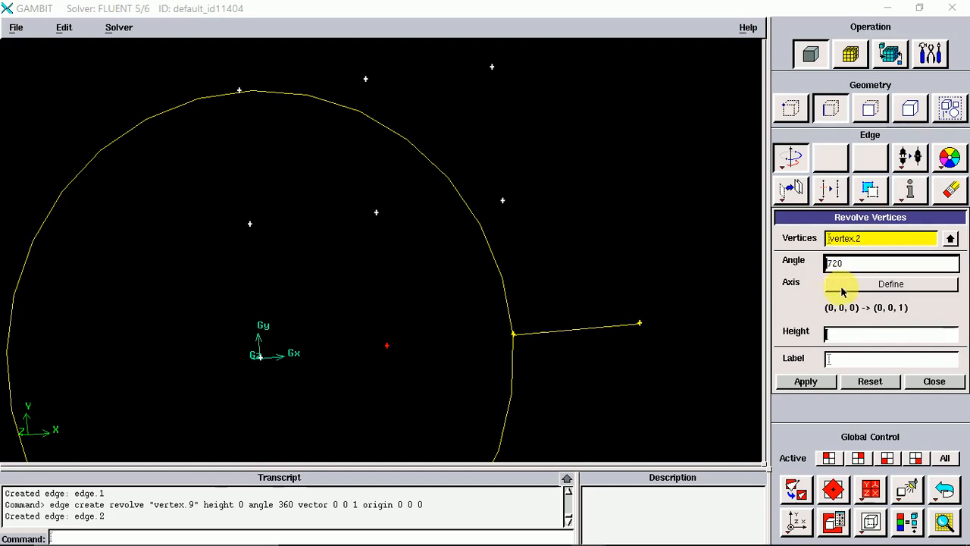
{"action": "left_click", "coordinate": [850, 285]}
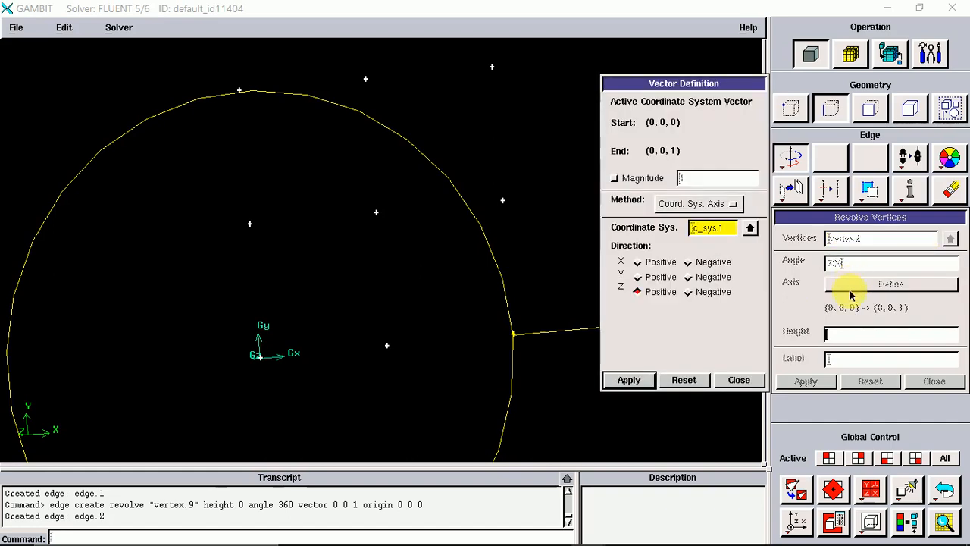
{"action": "left_click", "coordinate": [629, 380]}
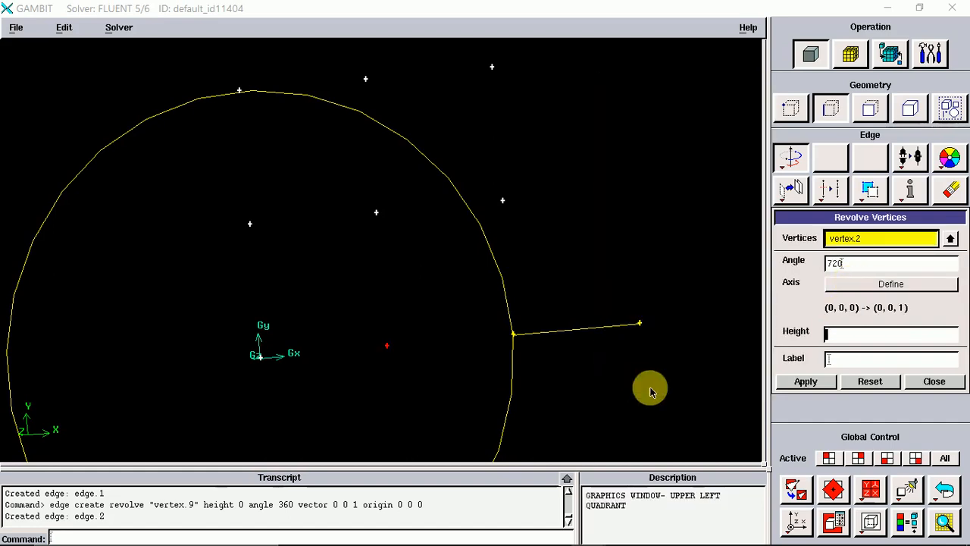
{"action": "left_click", "coordinate": [856, 341]}
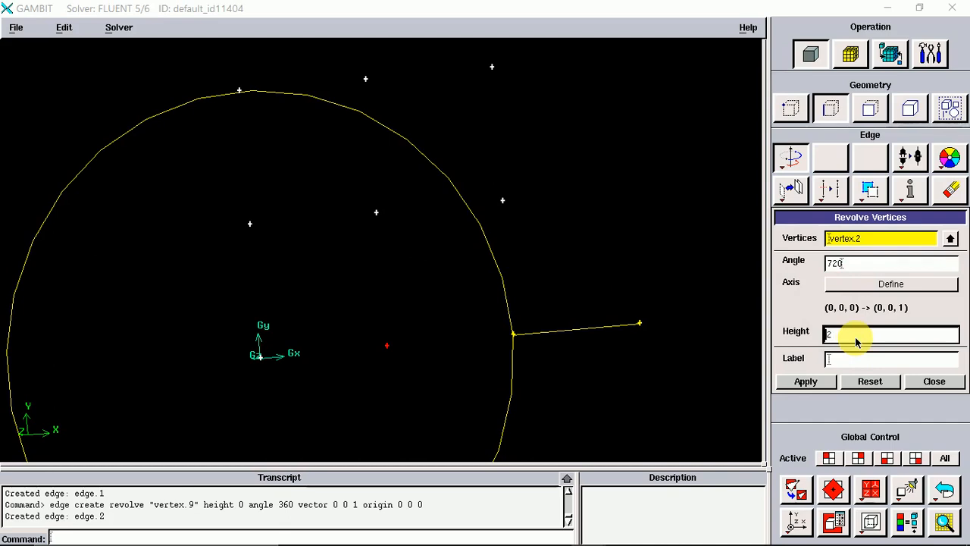
{"action": "left_click", "coordinate": [797, 381]}
Orbit the view to examine the helical and circular edges in 3D, then close the Revolve Vertices form.
{"action": "left_click_drag", "start_coordinate": [641, 351], "coordinate": [650, 362]}
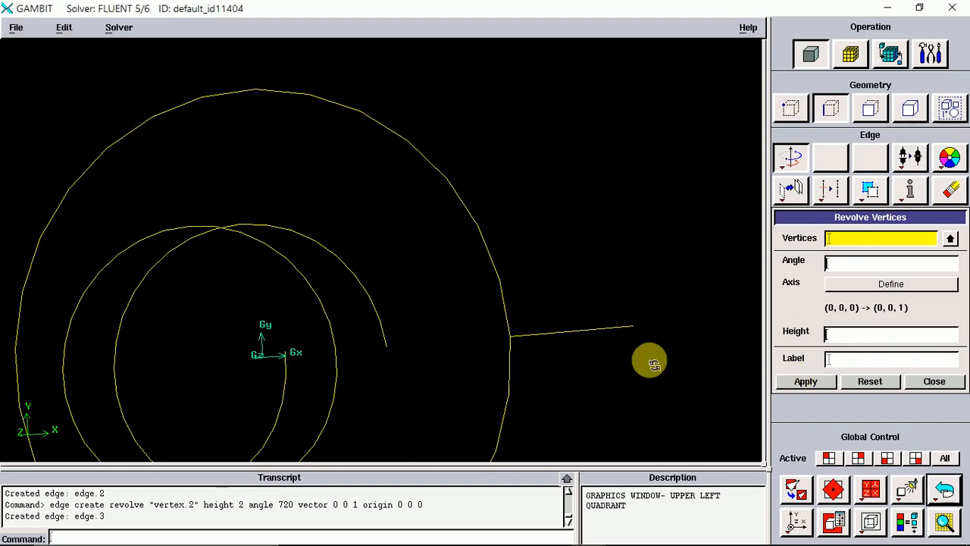
{"action": "left_click_drag", "start_coordinate": [498, 356], "coordinate": [516, 365]}
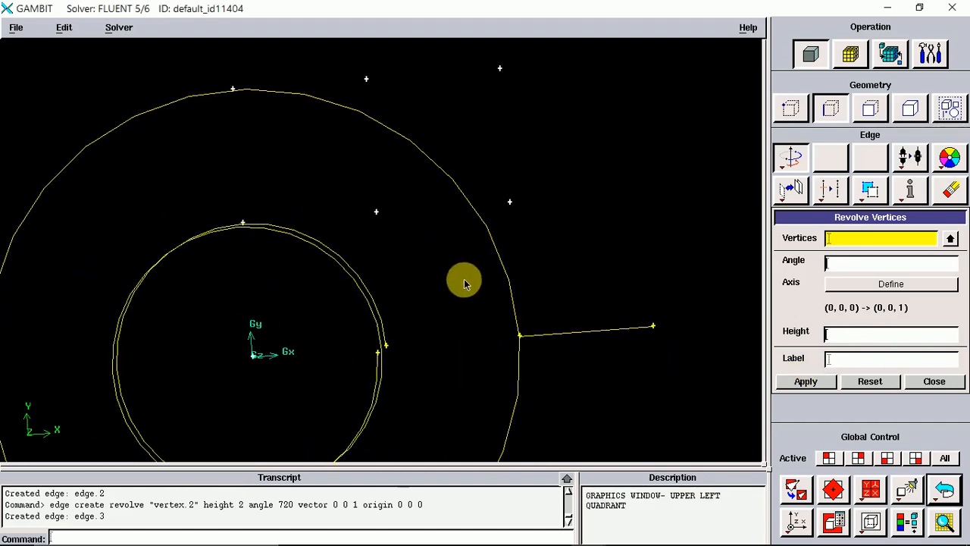
{"action": "left_click_drag", "start_coordinate": [551, 392], "coordinate": [407, 359]}
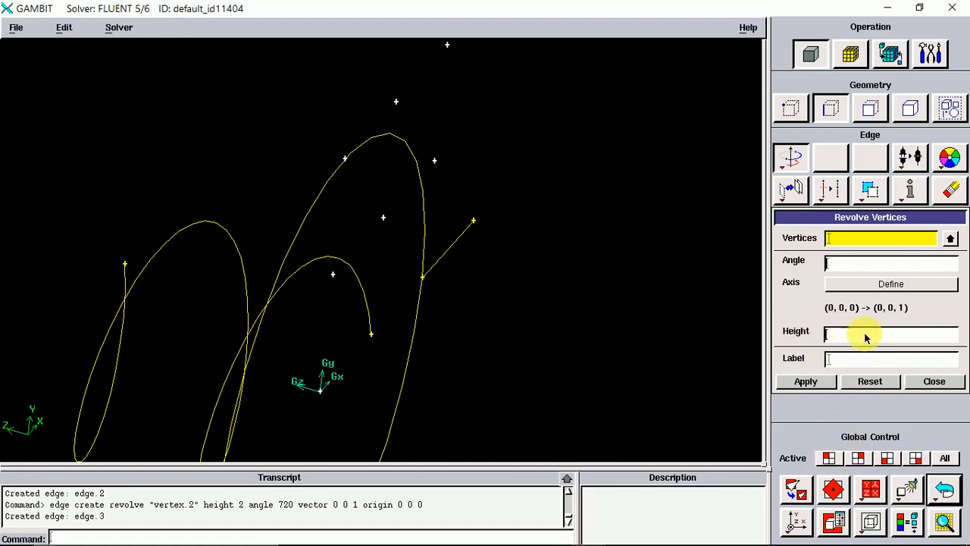
{"action": "left_click_drag", "start_coordinate": [371, 362], "coordinate": [466, 295]}
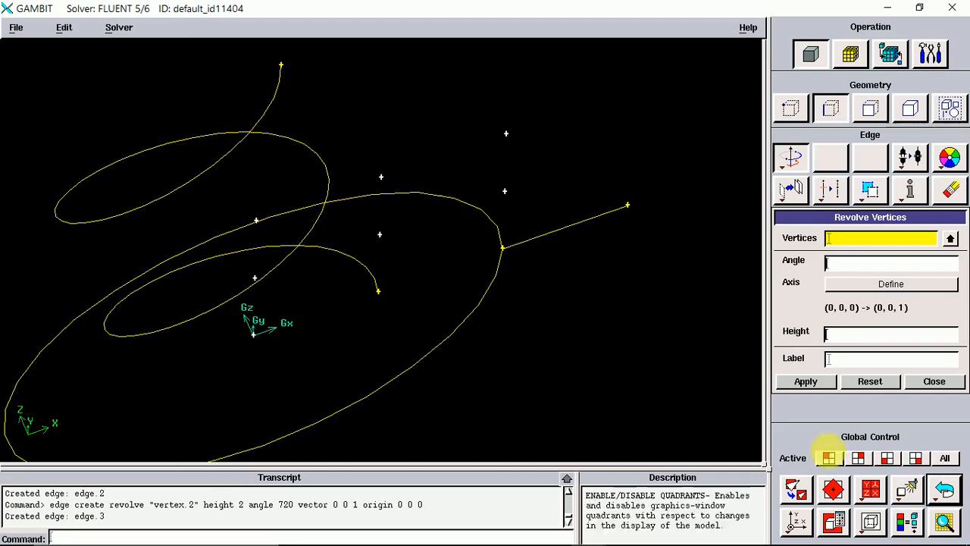
{"action": "left_click", "coordinate": [935, 382]}
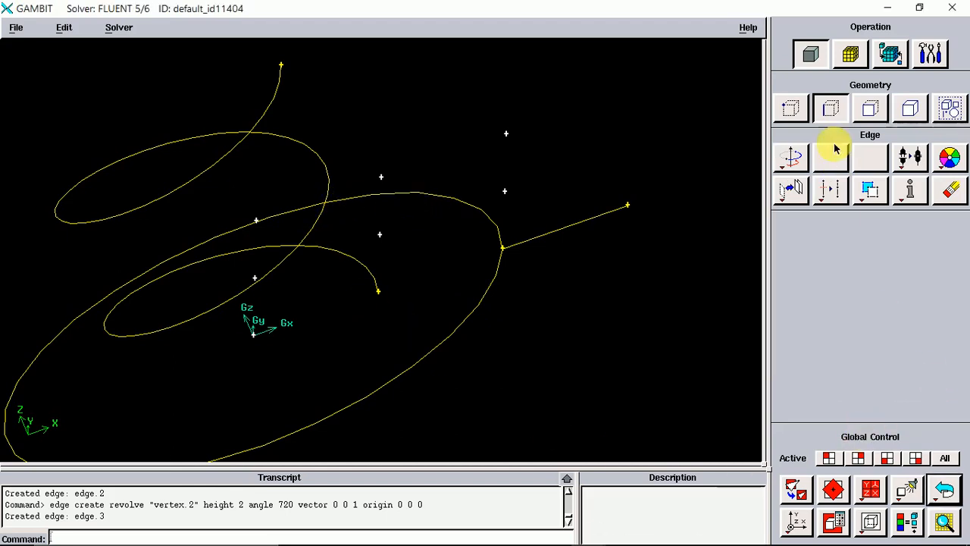